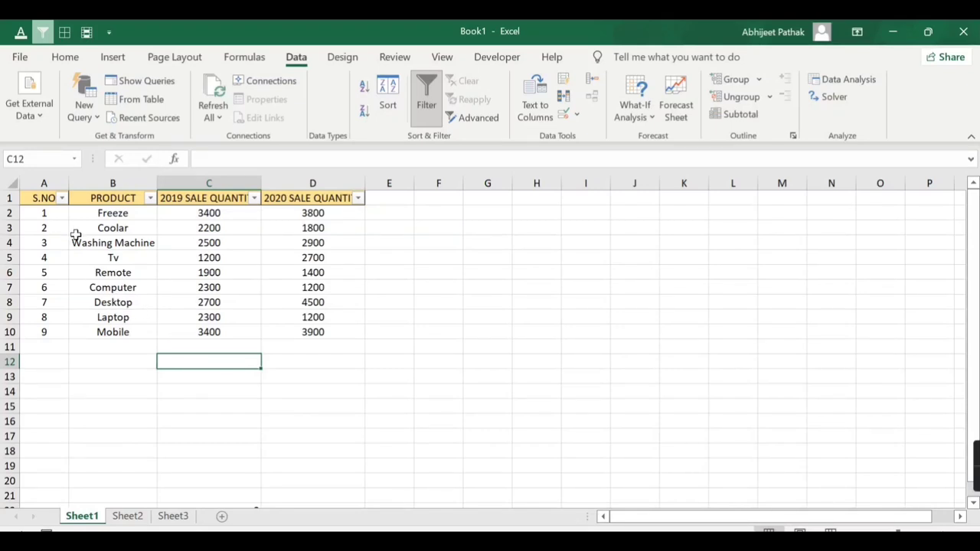
Review the sales table's S.NO, product names, and 2019 and 2020 quantities.
left_click_drag(49, 198, 326, 330)
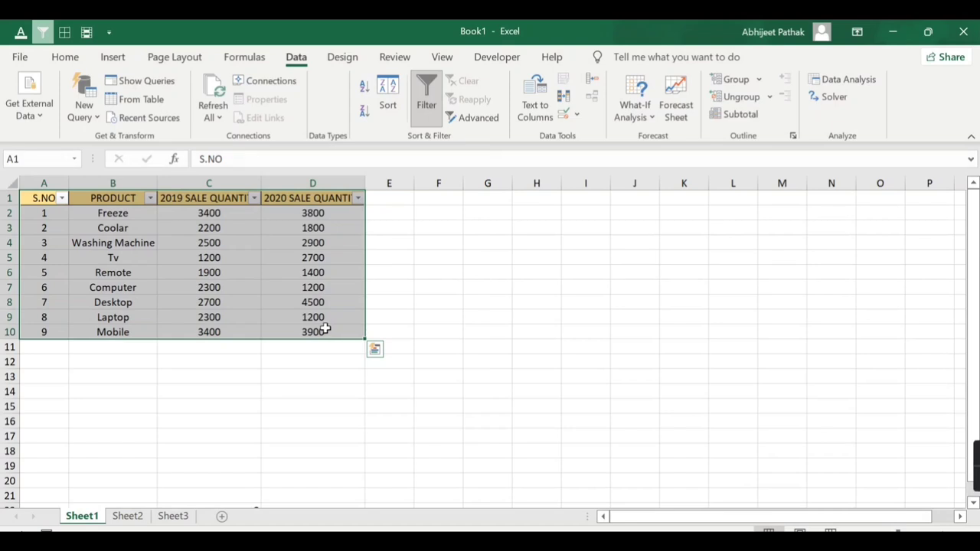
left_click(42, 199)
left_click(116, 201)
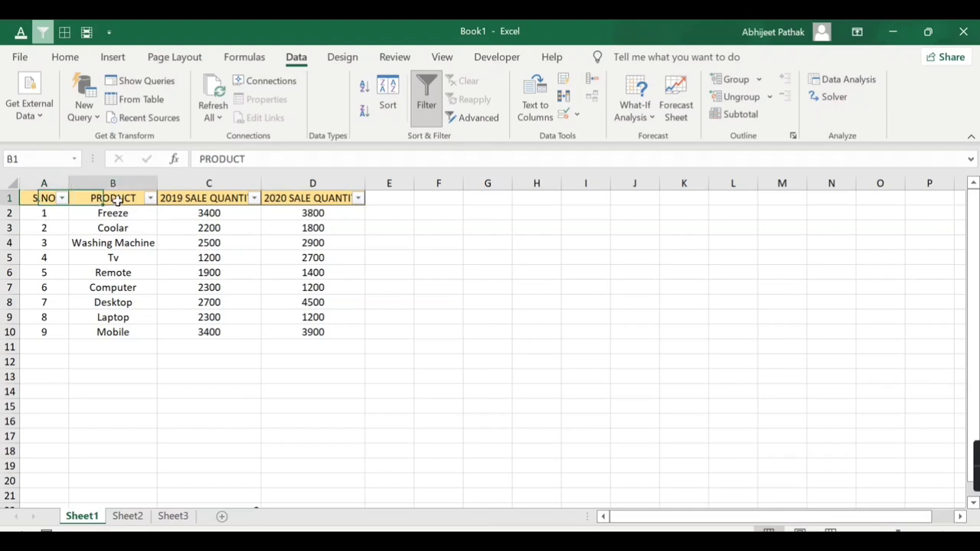
left_click(192, 197)
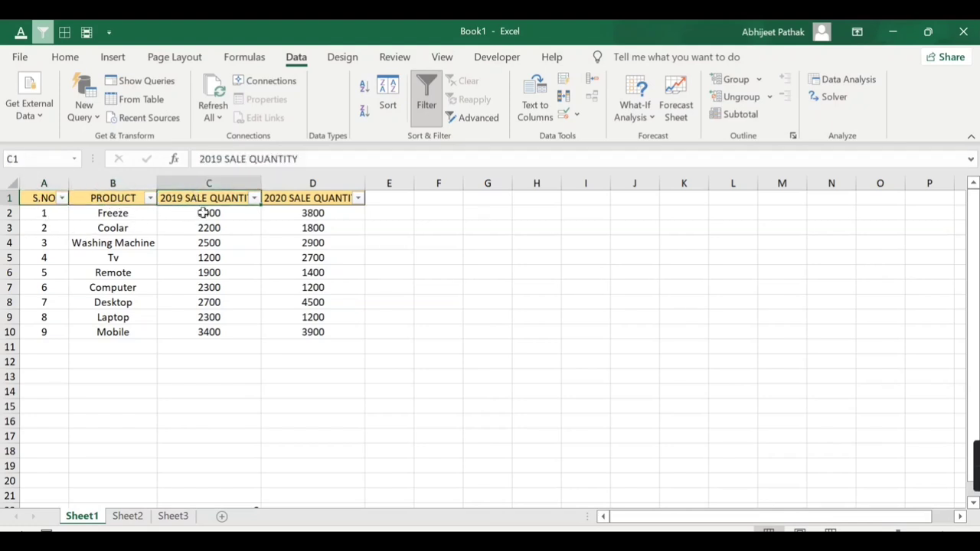
left_click_drag(209, 214, 218, 333)
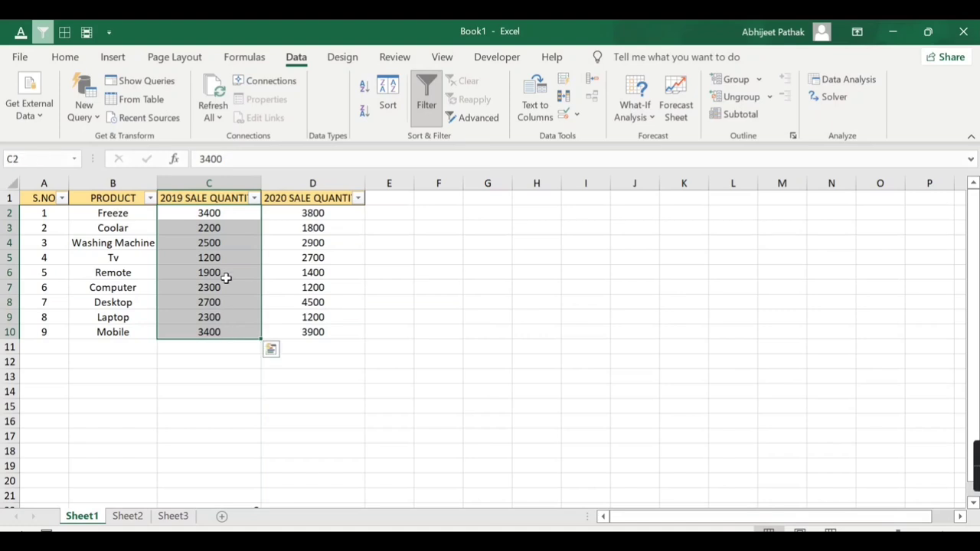
left_click_drag(303, 214, 315, 337)
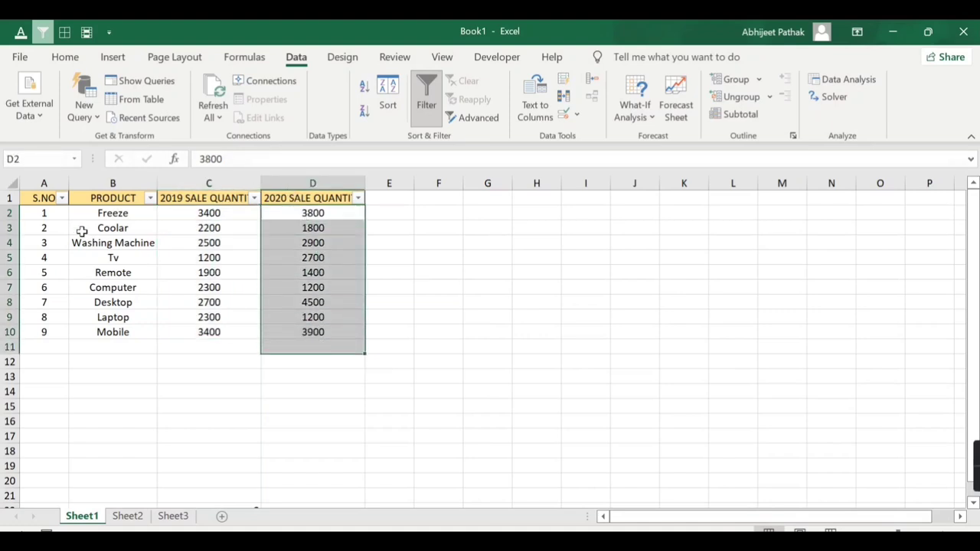
left_click(98, 215)
left_click_drag(112, 294, 122, 330)
mouse_move(306, 214)
left_mouse_down()
mouse_move(308, 344)
mouse_move(312, 333)
left_mouse_up()
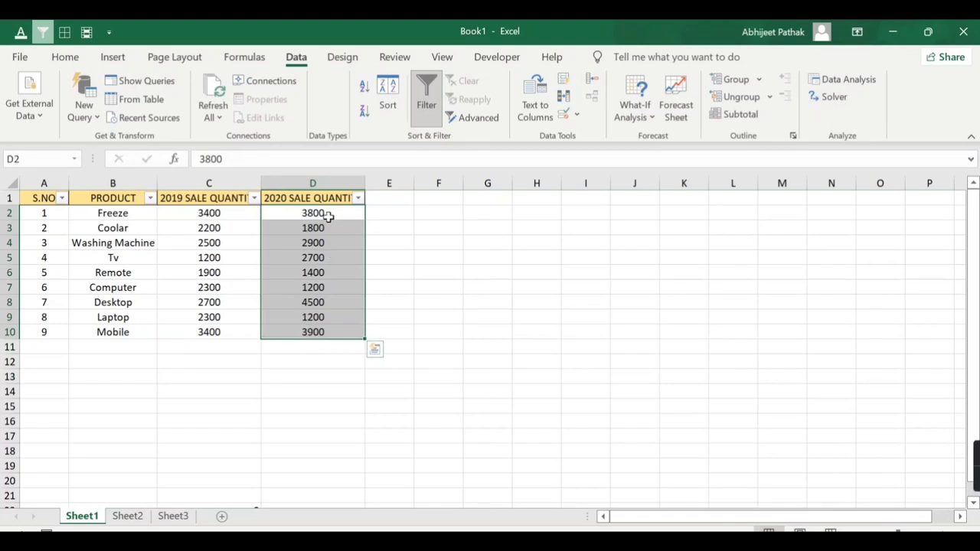
Label cell E1 with the header Growth.
left_click(375, 216)
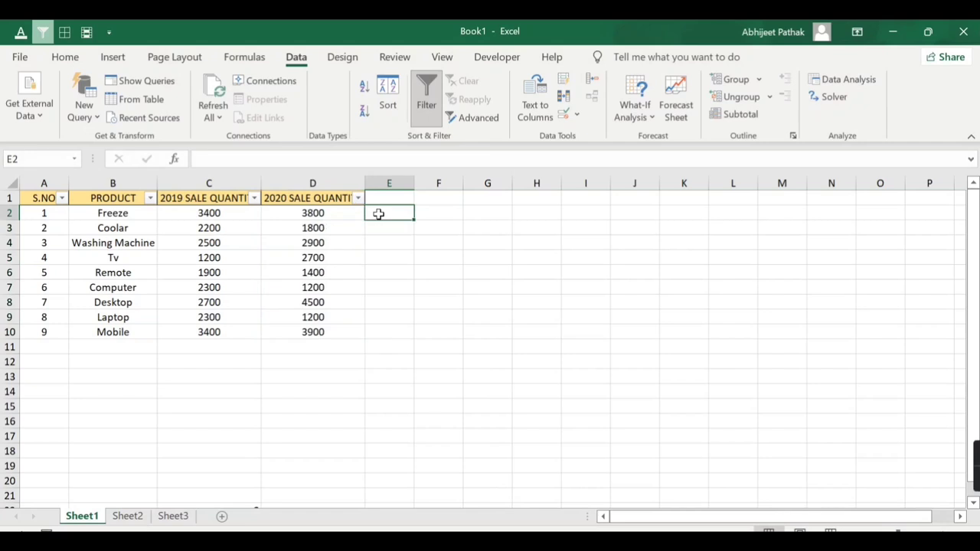
key("Up")
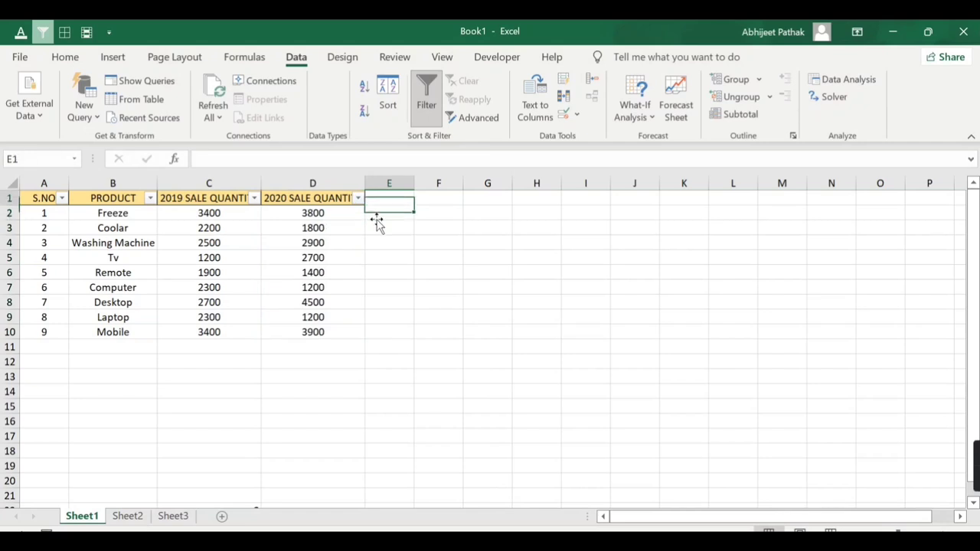
type("gRO")
key("BackSpace")
key("BackSpace")
key("BackSpace")
type("Growth")
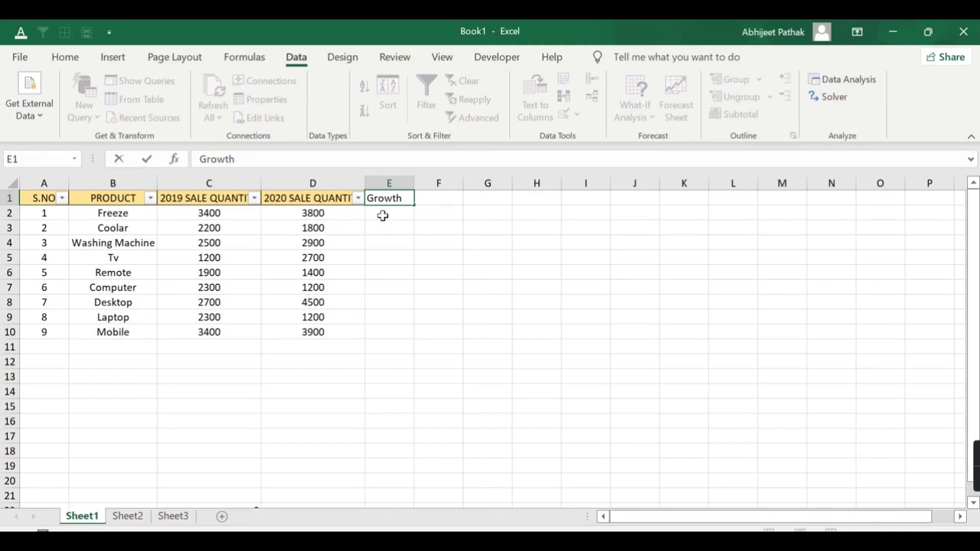
key("Return")
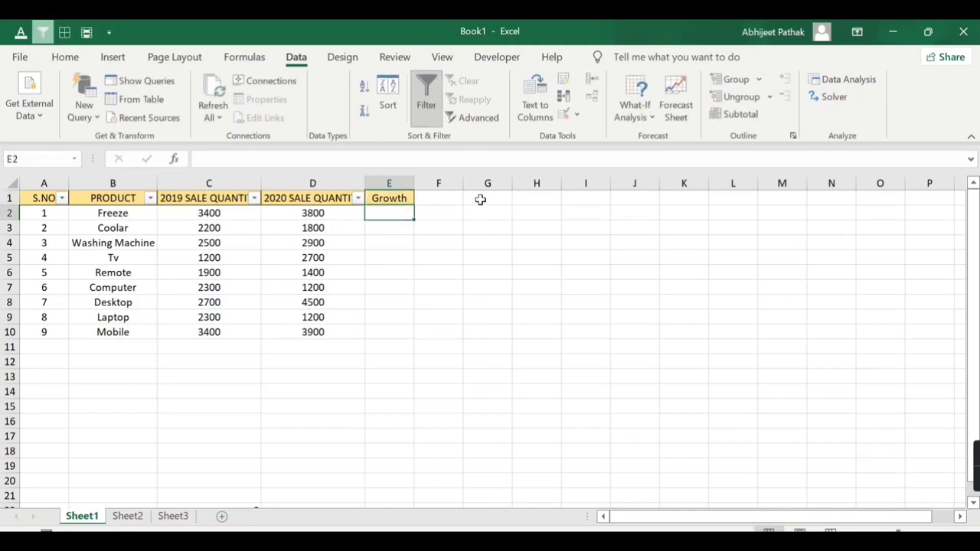
Enter =D2-C2 in E2 and fill it down to E10.
type("=")
key("Left")
key("Left")
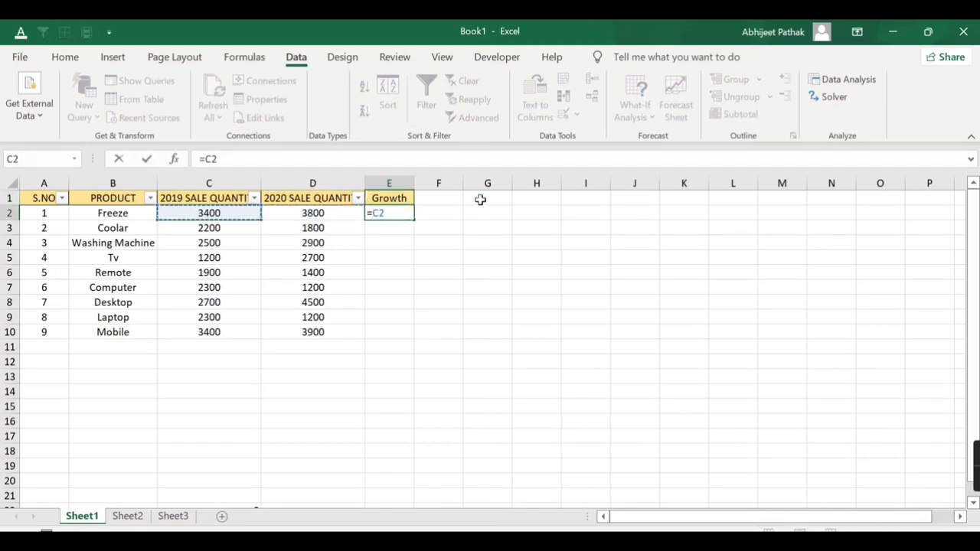
key("Right")
type("-")
key("Left")
key("Left")
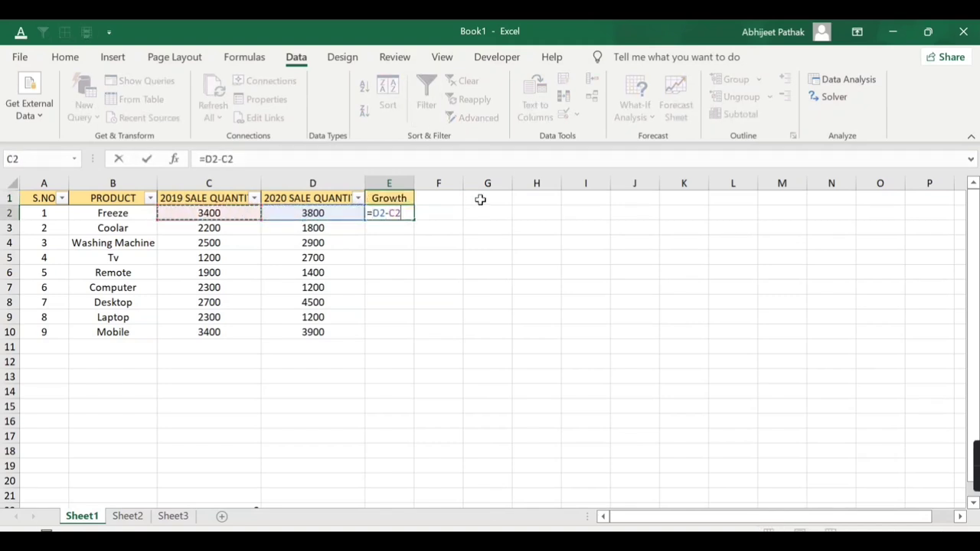
key("Return")
left_click(386, 214)
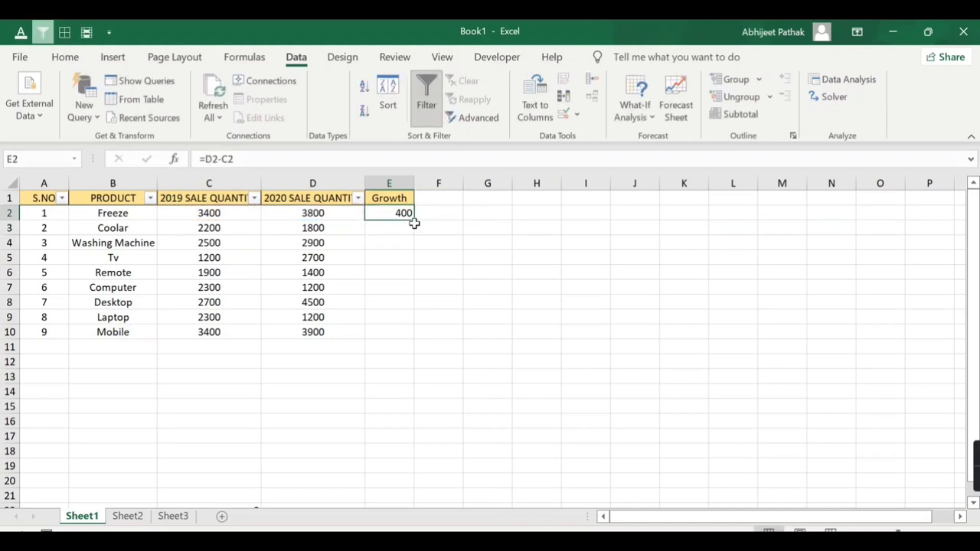
left_click_drag(414, 219, 415, 341)
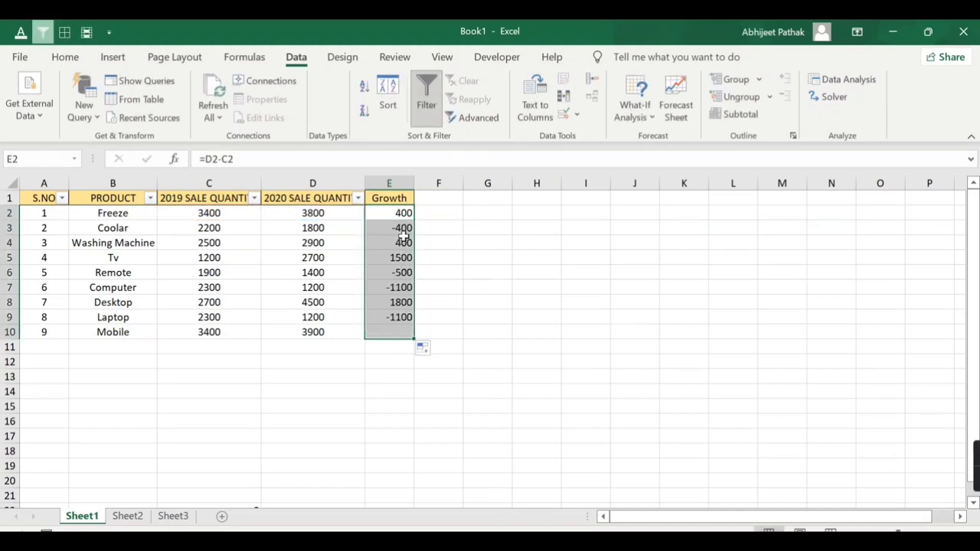
left_click(397, 193)
Reapply the filter and sort by Growth largest to smallest, putting Desktop (1800) on top.
key("ctrl+shift+l")
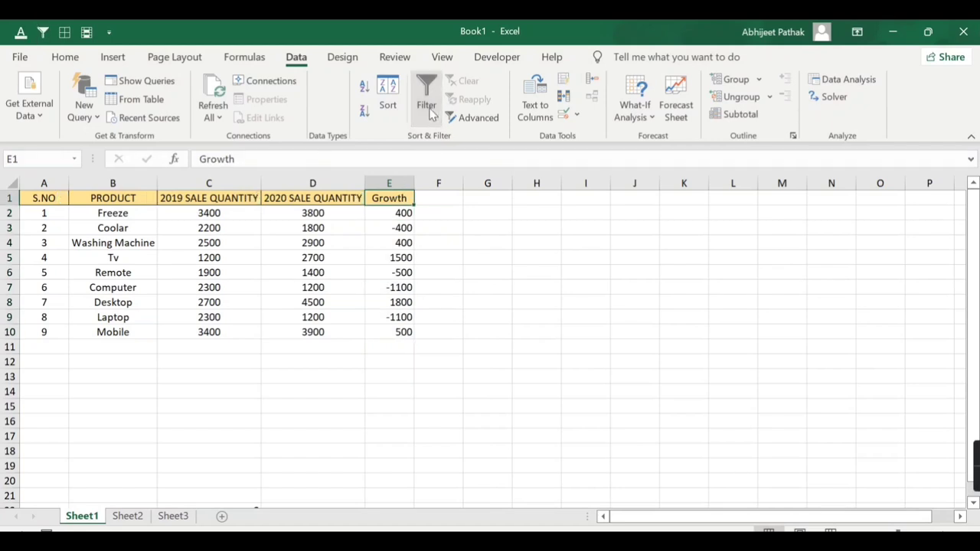
key("ctrl+shift+l")
left_click(406, 198)
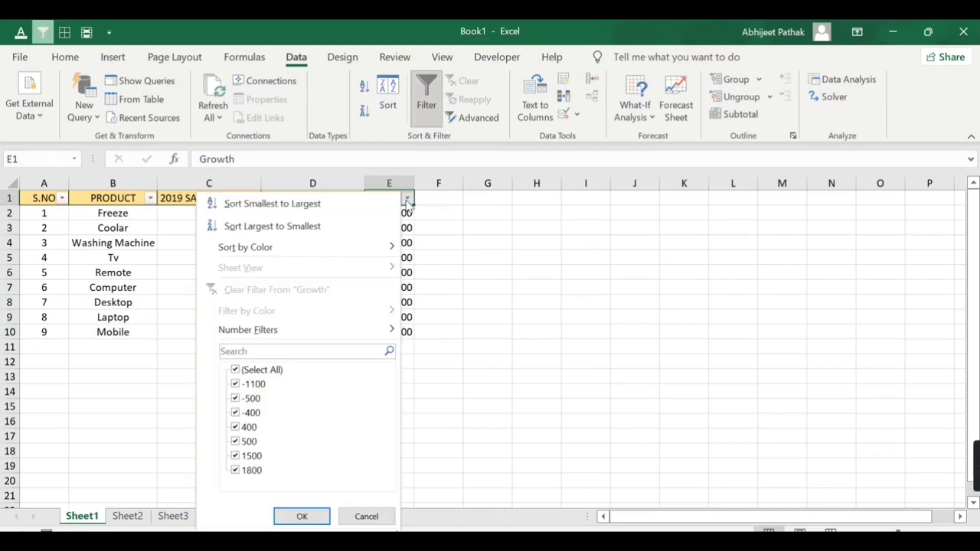
left_click(342, 229)
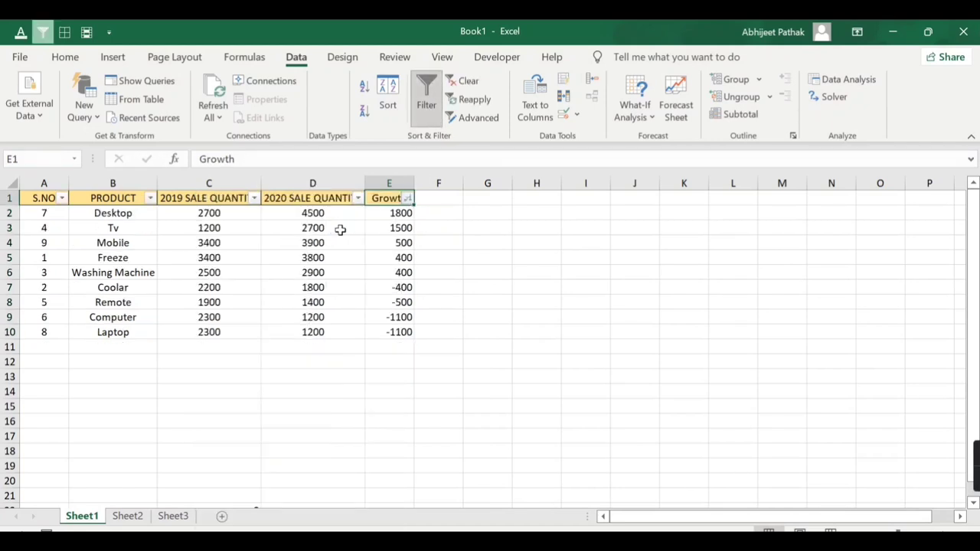
left_click(392, 217)
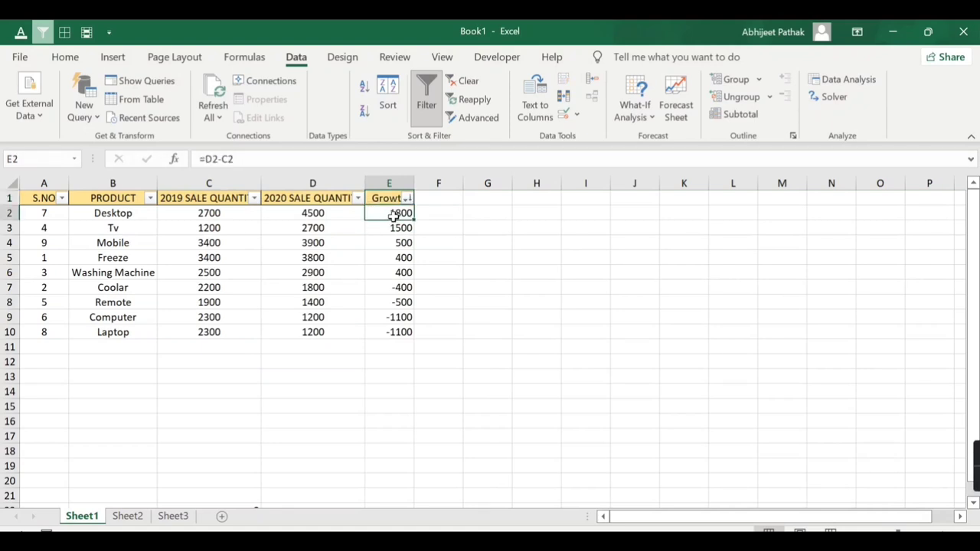
left_click(146, 216)
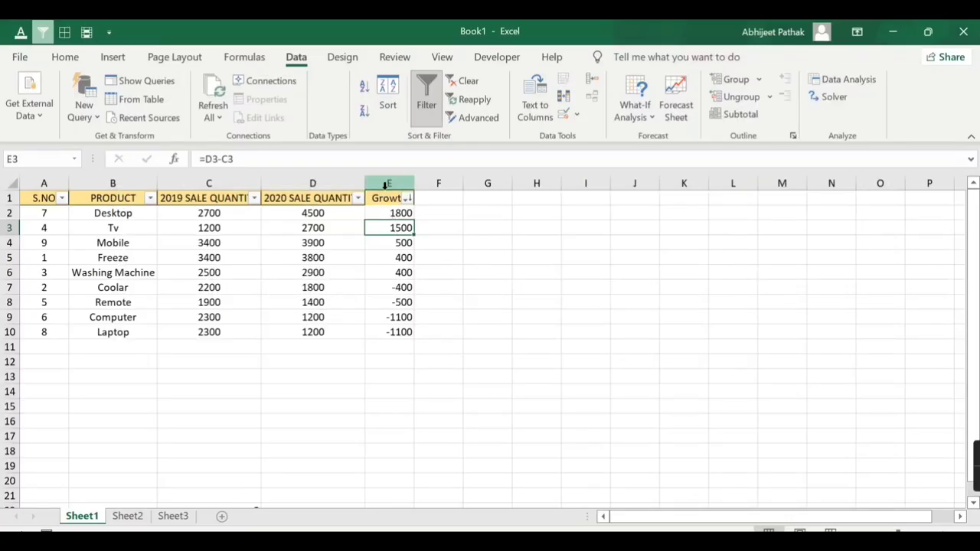
Delete the Growth column E from the table.
left_click(385, 184)
right_click(385, 185)
left_click(439, 337)
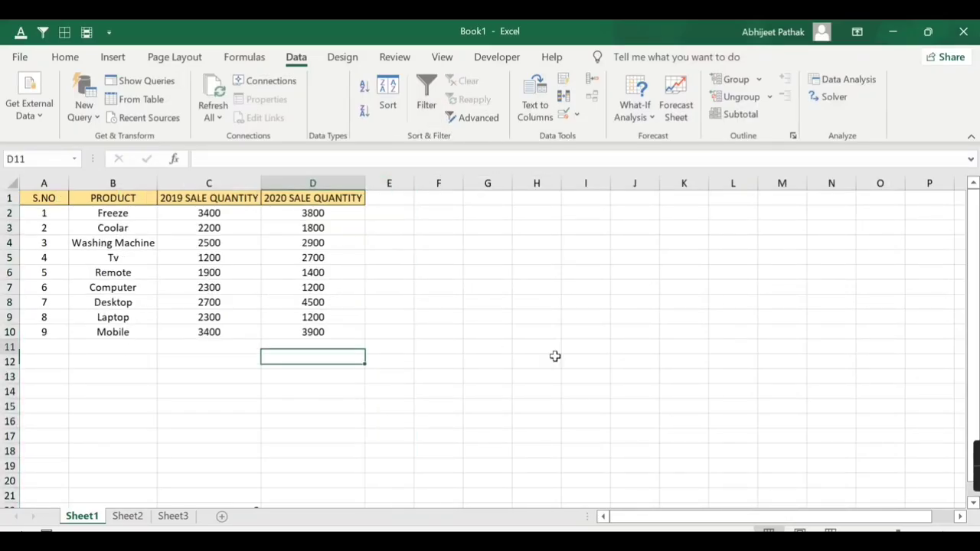
Enter =MAX(D2:D10) in D12, returning the top 2020 quantity 4500.
key("Down")
key("Down")
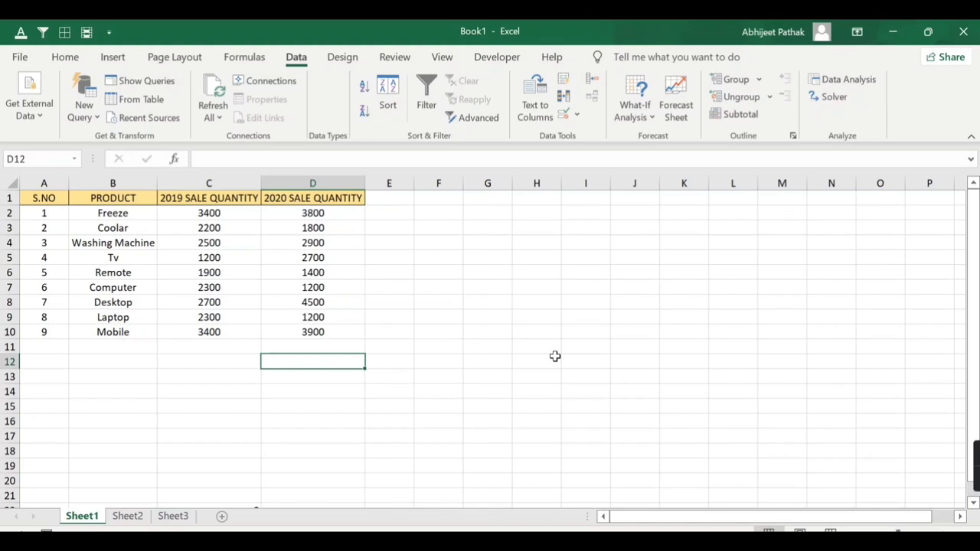
type("=")
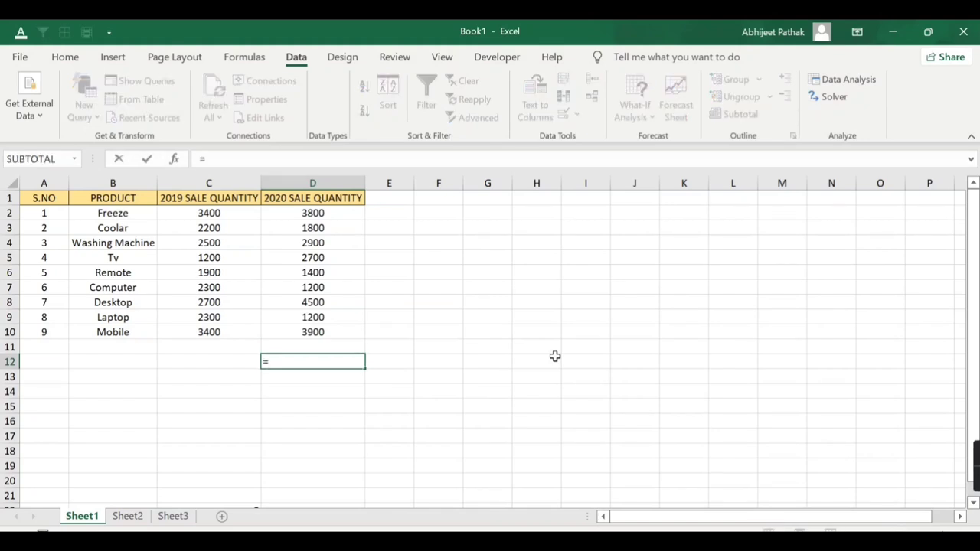
type("max")
key("Tab")
key("Up")
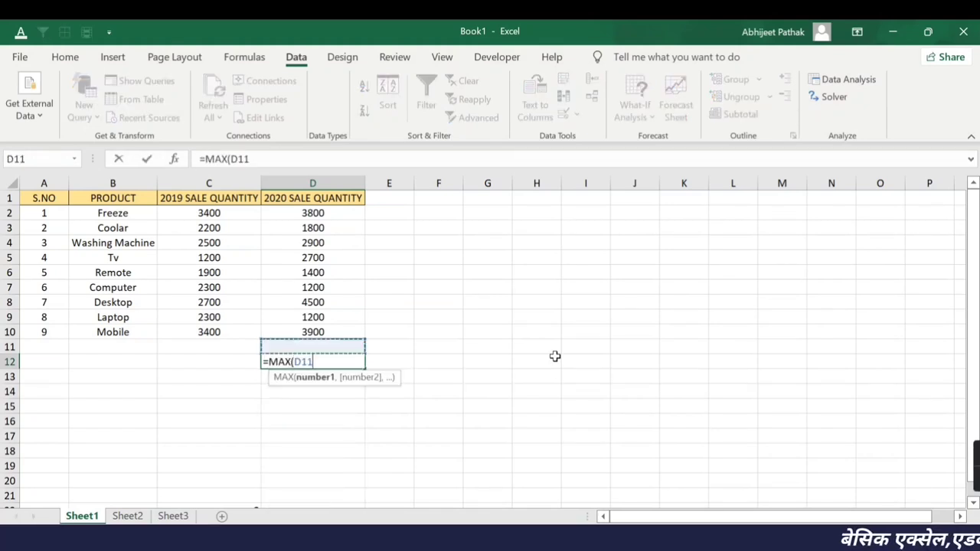
key("Up")
key("ctrl+Up")
key("Down")
key("ctrl+shift+Down")
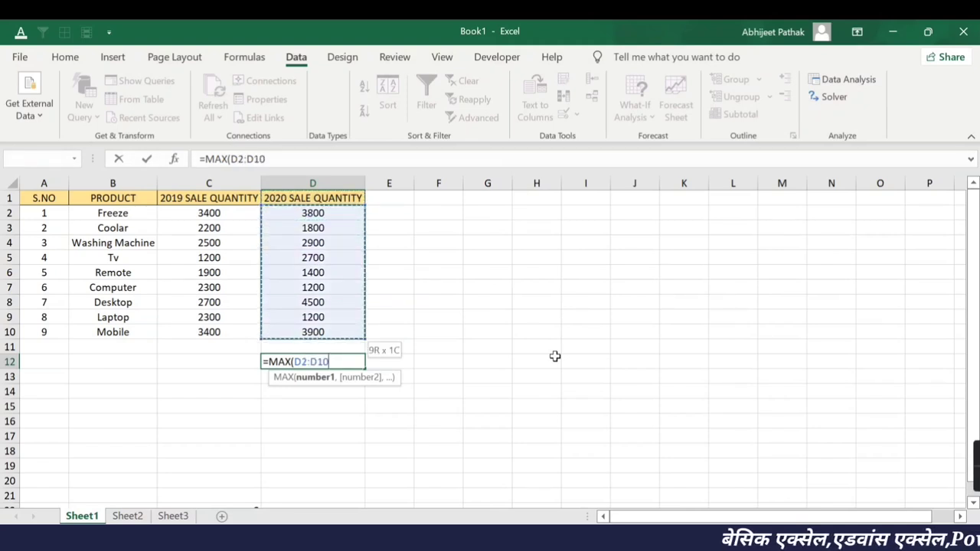
type(")")
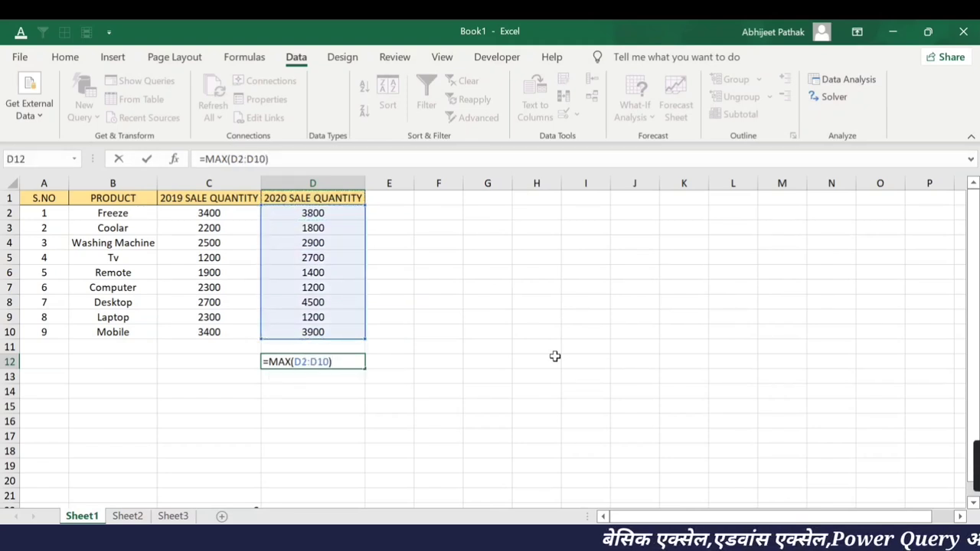
key("Return")
left_click_drag(312, 213, 332, 332)
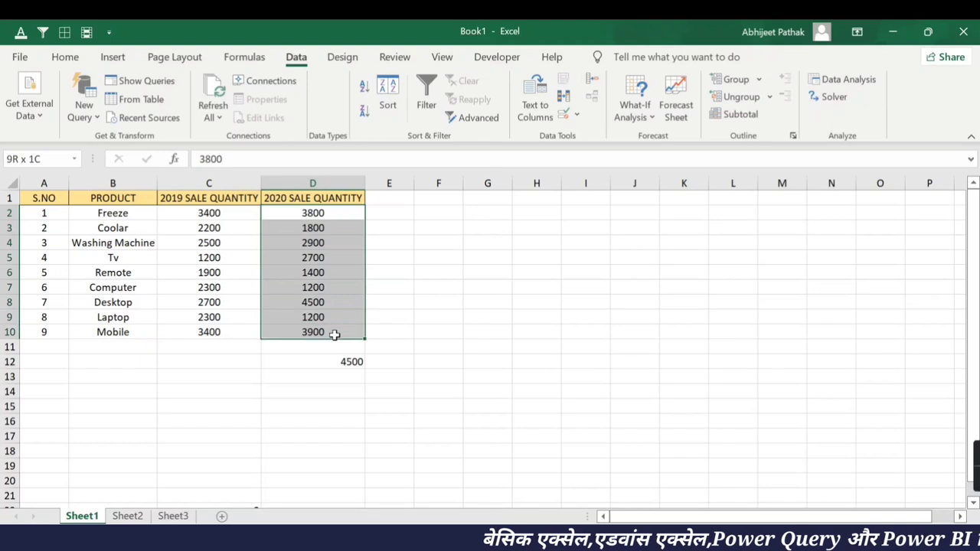
left_click(350, 362)
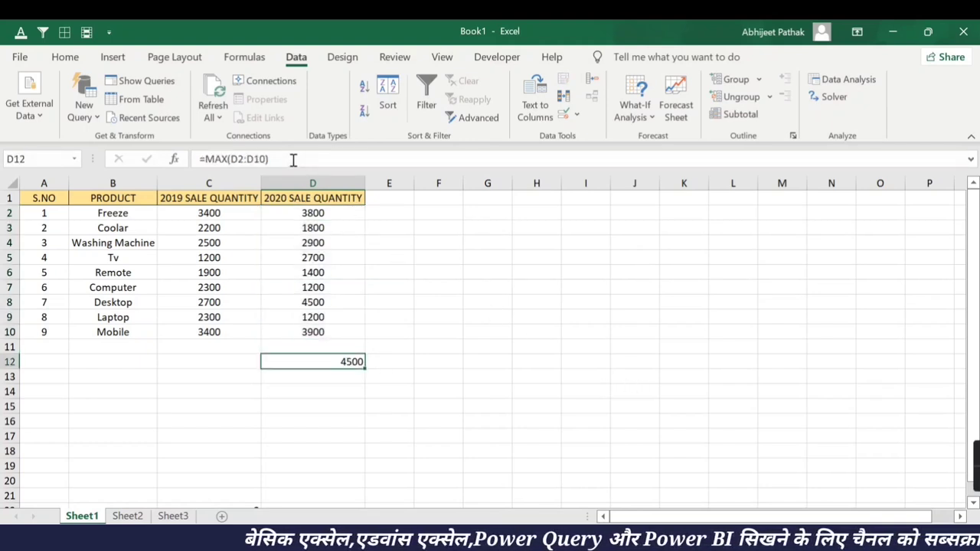
Edit D12 to =MAX(D2:D10-C2:C10), which first shows #VALUE!
left_click(293, 159)
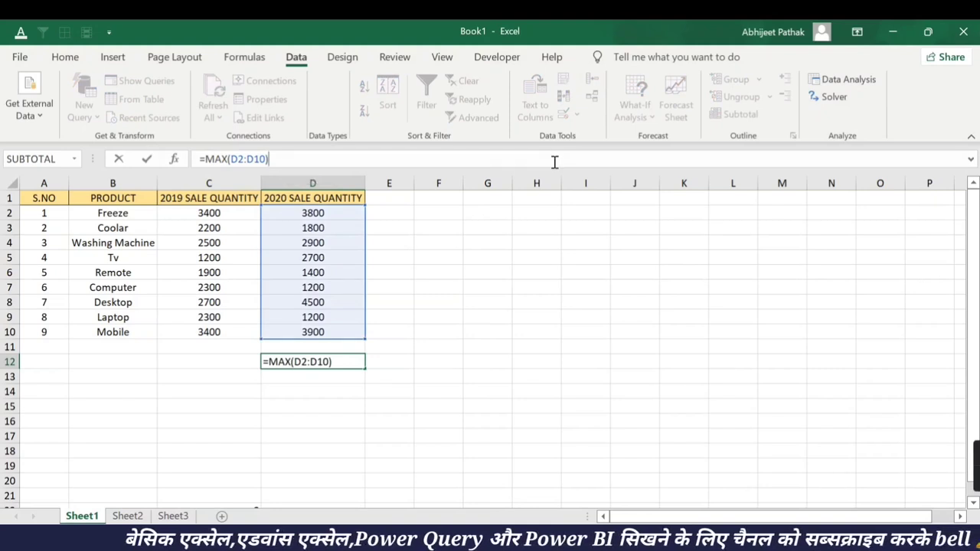
type("-")
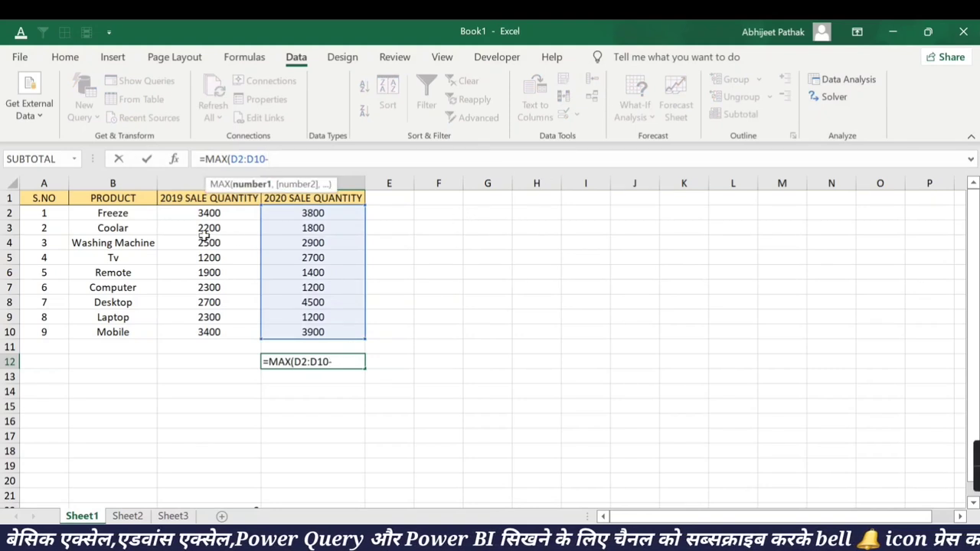
left_click_drag(217, 213, 223, 329)
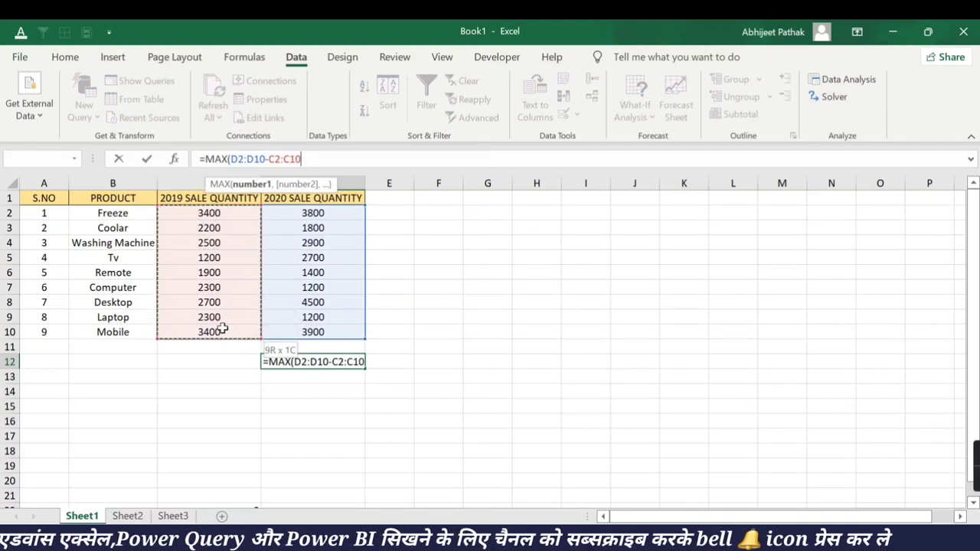
type(")")
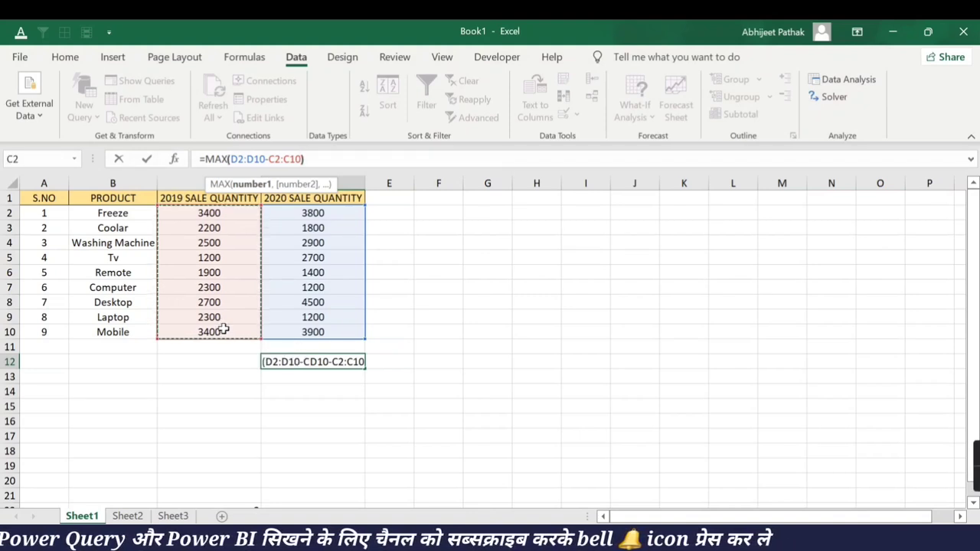
key("Return")
left_click(329, 360)
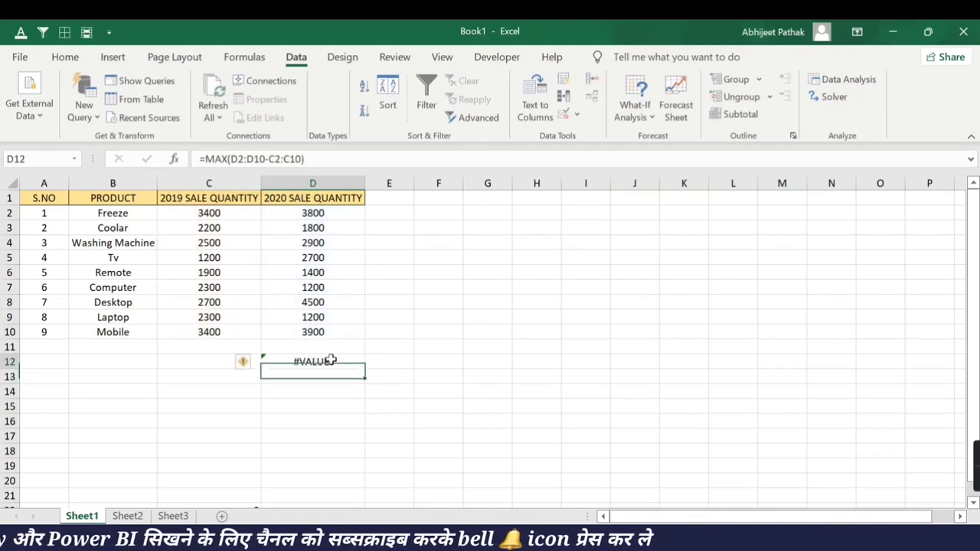
Re-enter D12 as an array formula returning 1800 and highlight its subtraction part.
left_click(258, 159)
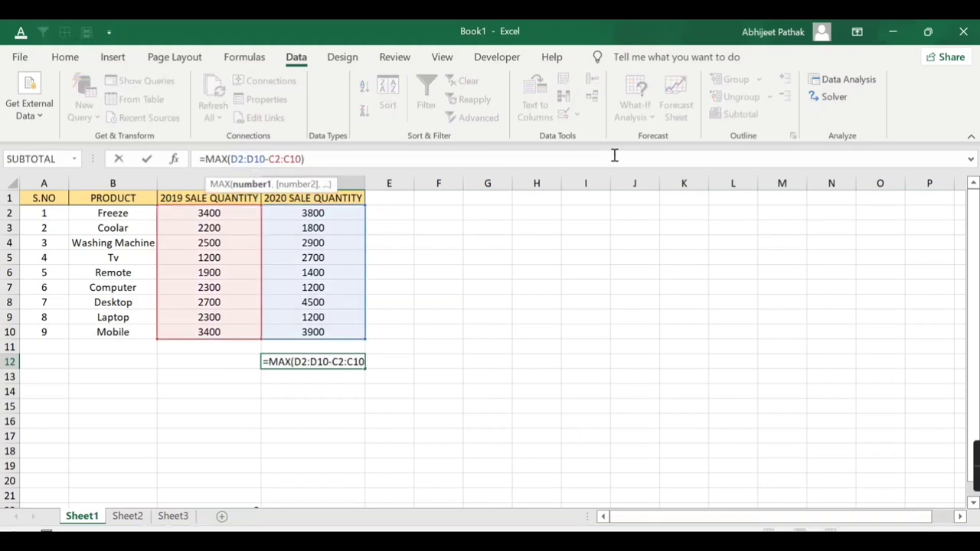
key("ctrl+shift+Return")
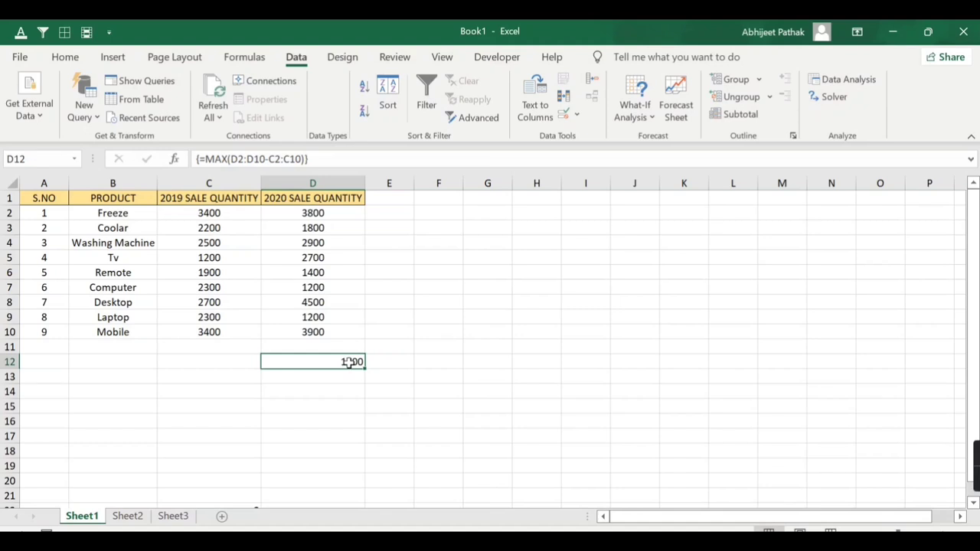
left_click(379, 213)
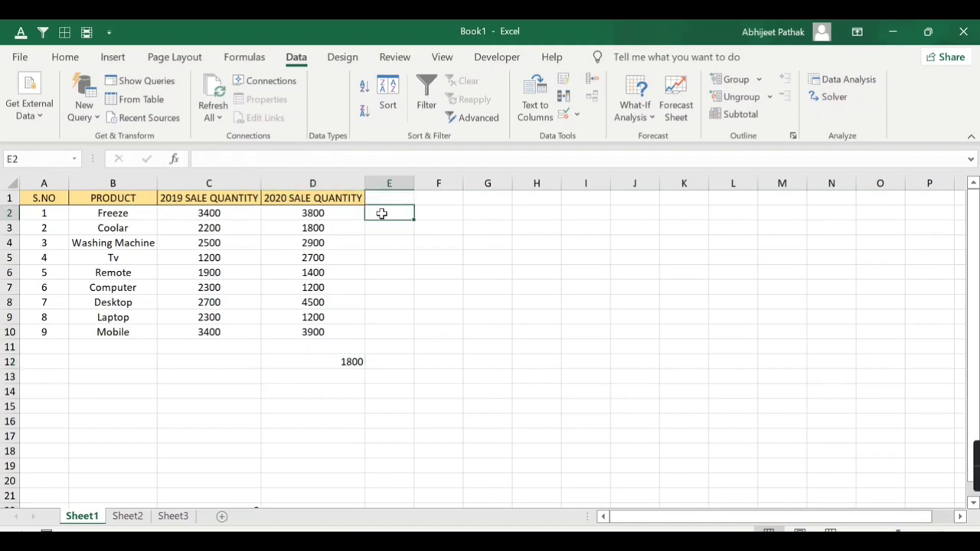
left_click(343, 362)
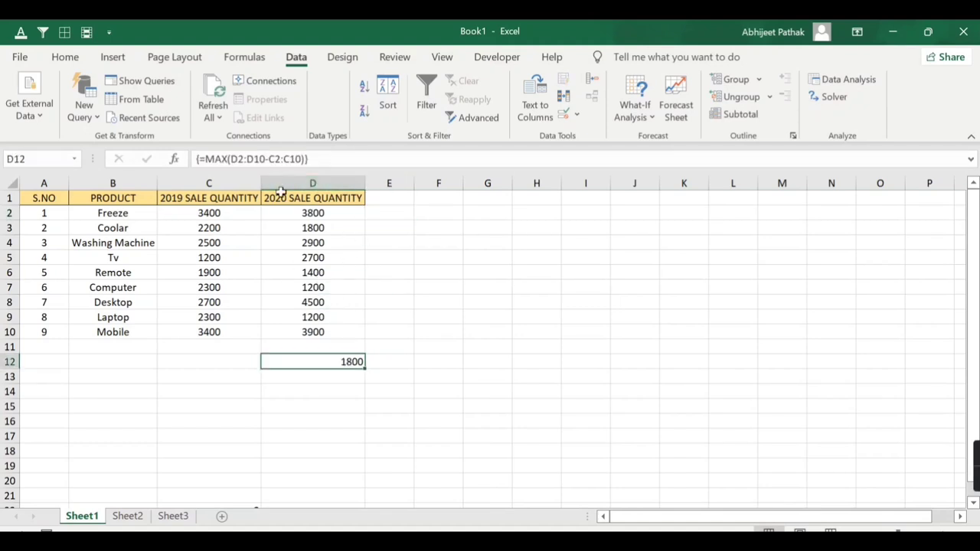
left_click(314, 214)
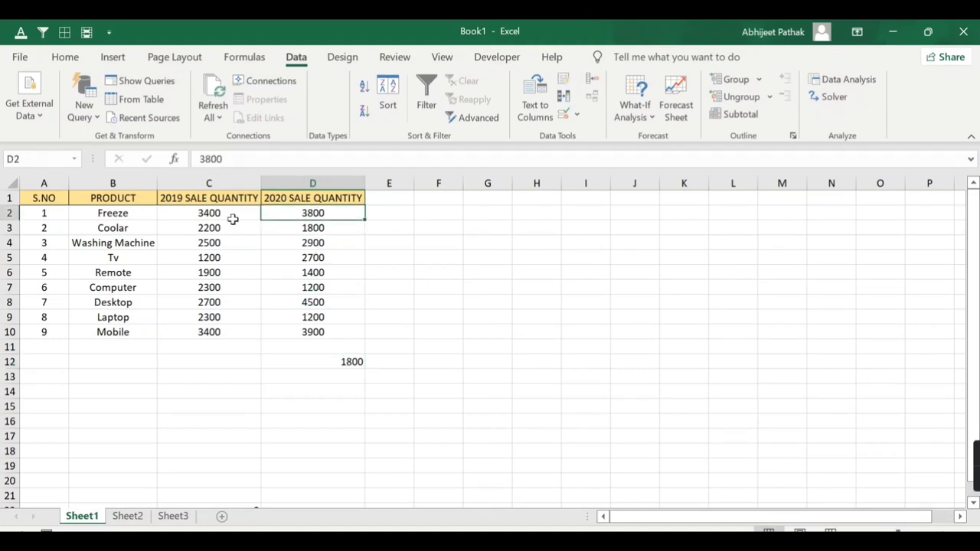
left_click(229, 215)
left_click(337, 360)
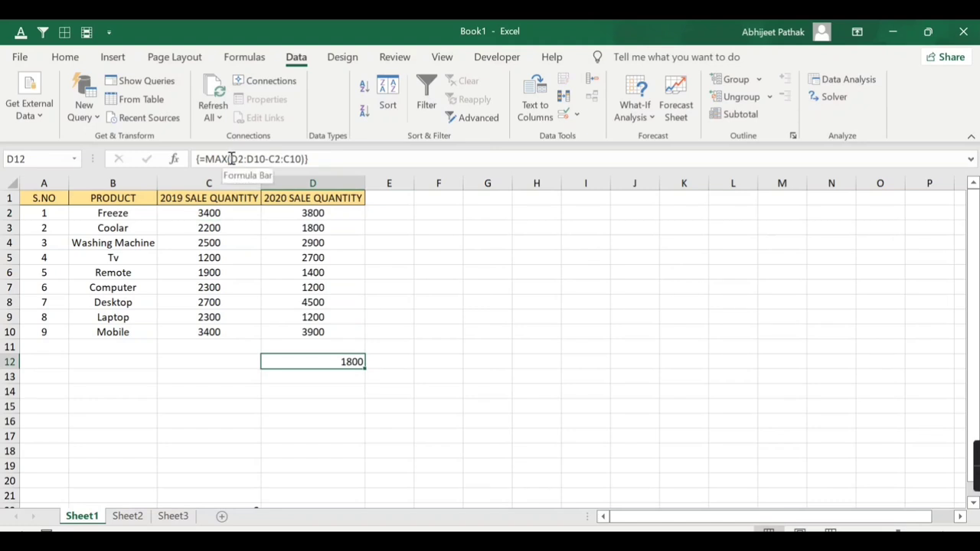
left_click_drag(232, 159, 297, 160)
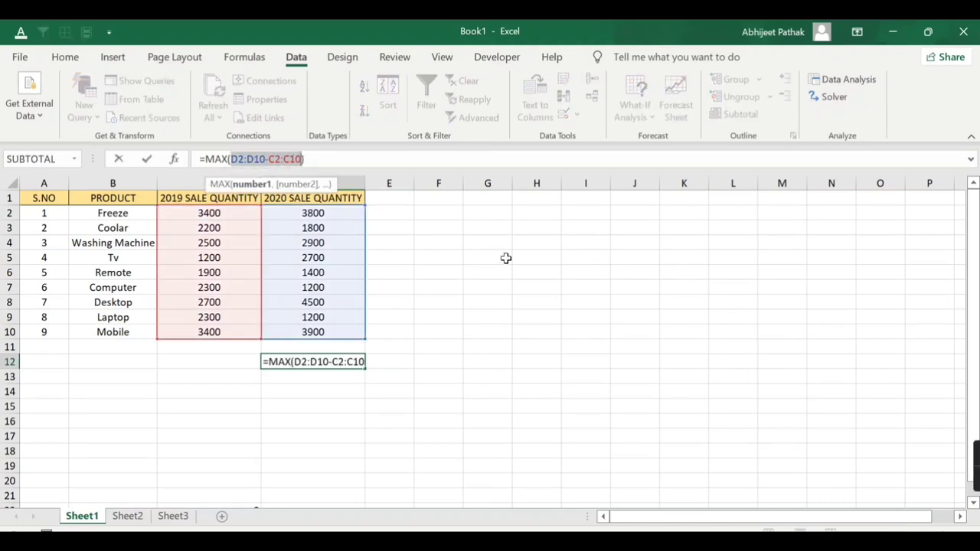
Evaluate D2:D10-C2:C10 with F9 into {400;-400;...;500} and re-enter D12 as an array formula.
key("F9")
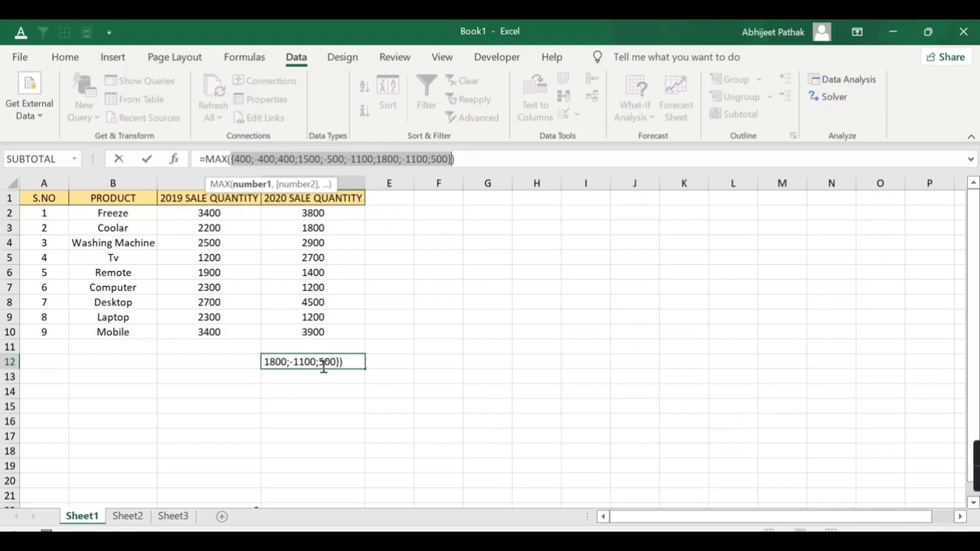
key("ctrl+shift+Return")
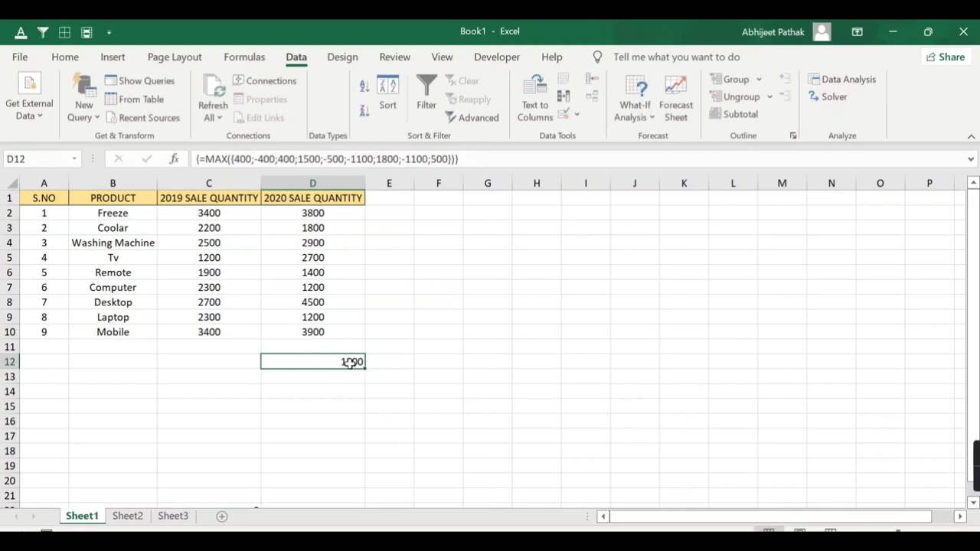
In D14 start =INDEX with the lookup range A2:D10.
left_click(320, 389)
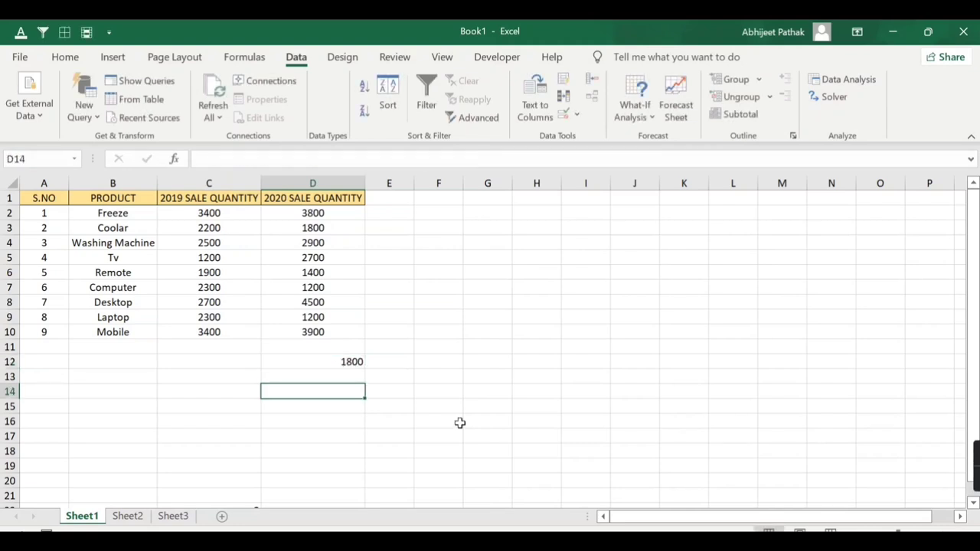
type("=")
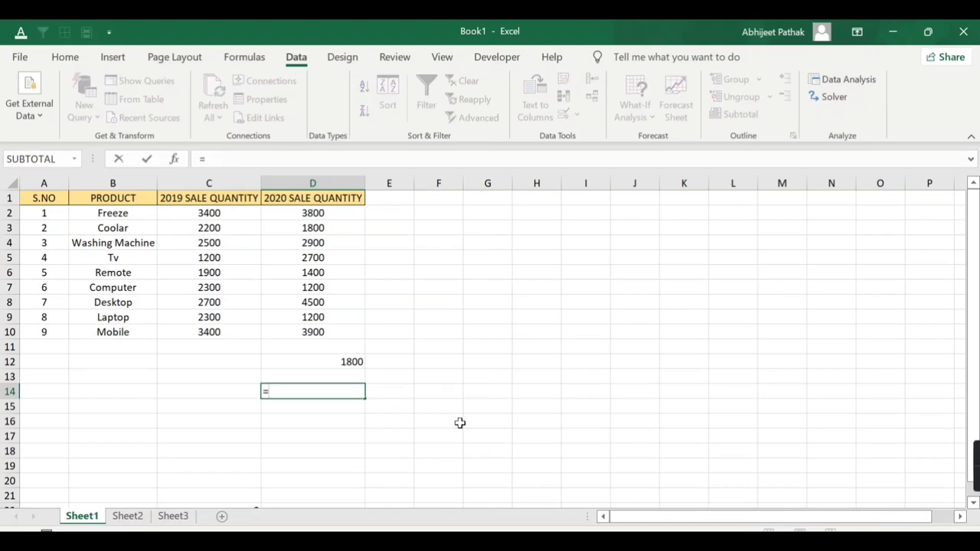
type("index")
key("Tab")
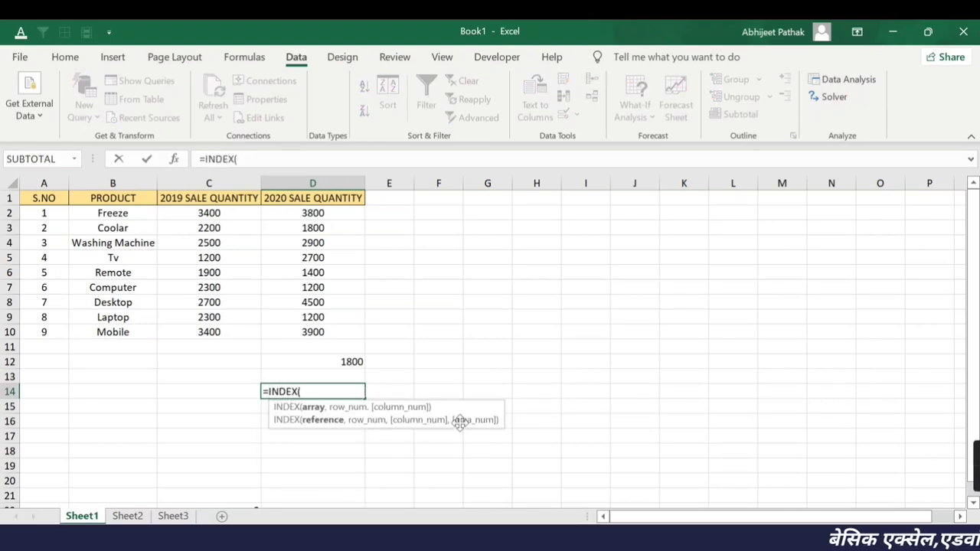
key("Up")
key("Up")
key("Up")
key("Up")
key("Up")
key("Up")
key("Left")
key("Left")
key("Left")
key("Down")
key("shift+Right")
key("shift+Right")
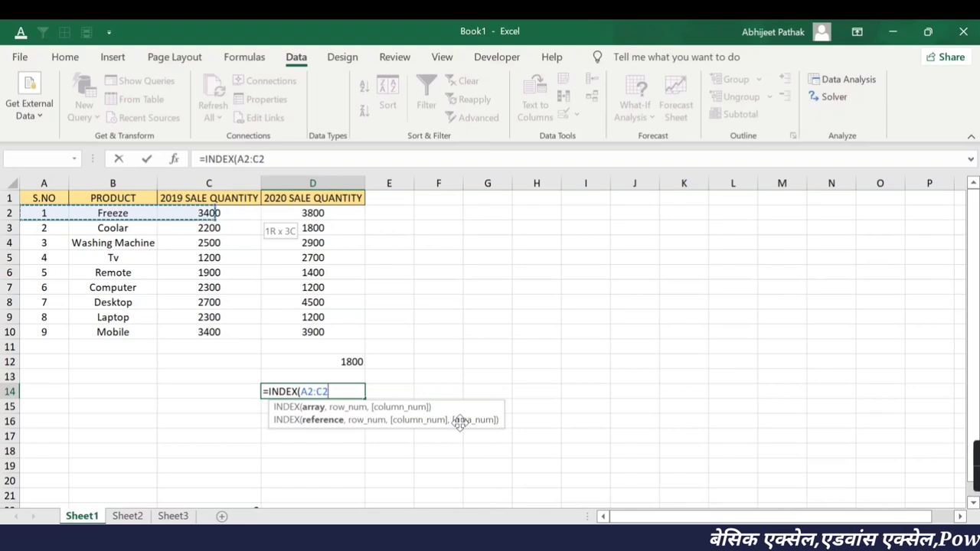
key("shift+Right")
key("ctrl+shift+Down")
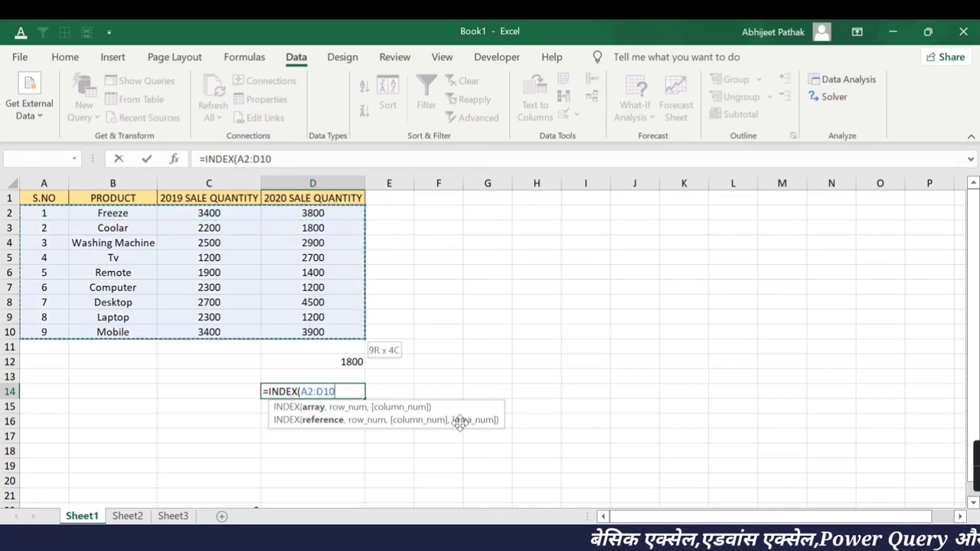
Continue the formula with MATCH(MAX(D2:D10 as the lookup value.
type(",m")
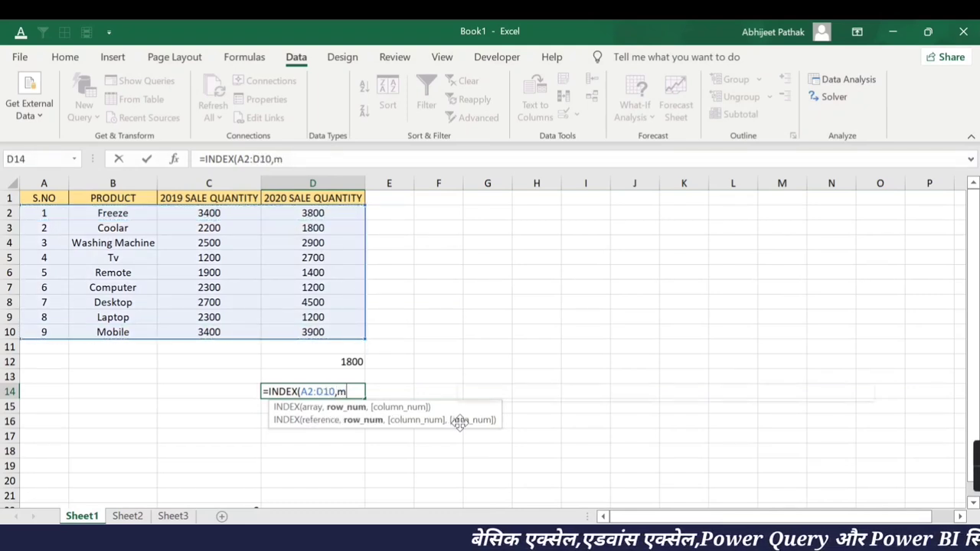
type("at")
key("Tab")
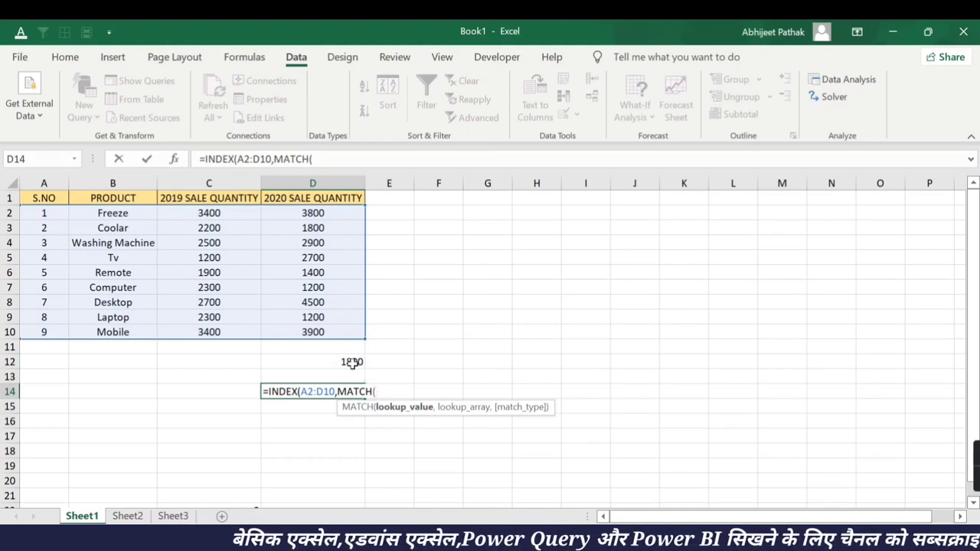
type("ma")
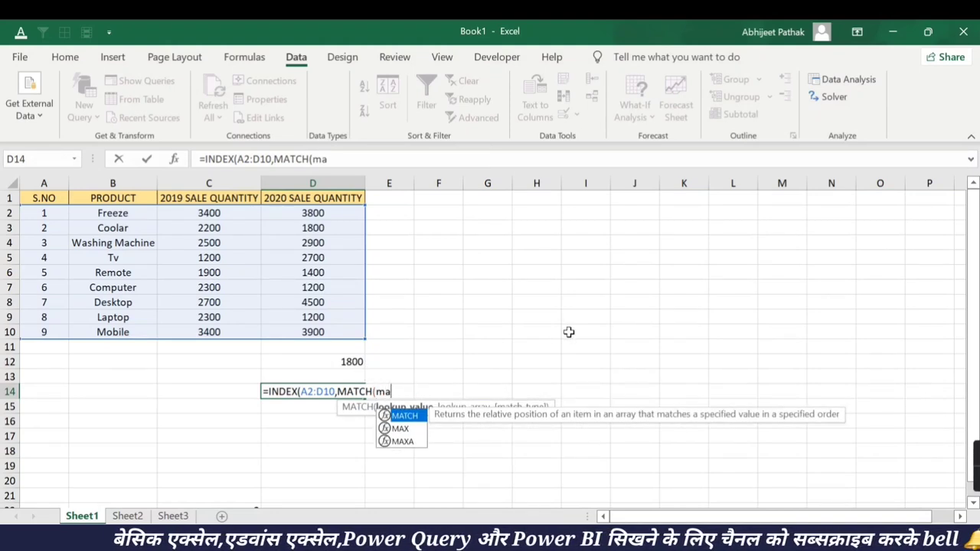
type("x")
key("Tab")
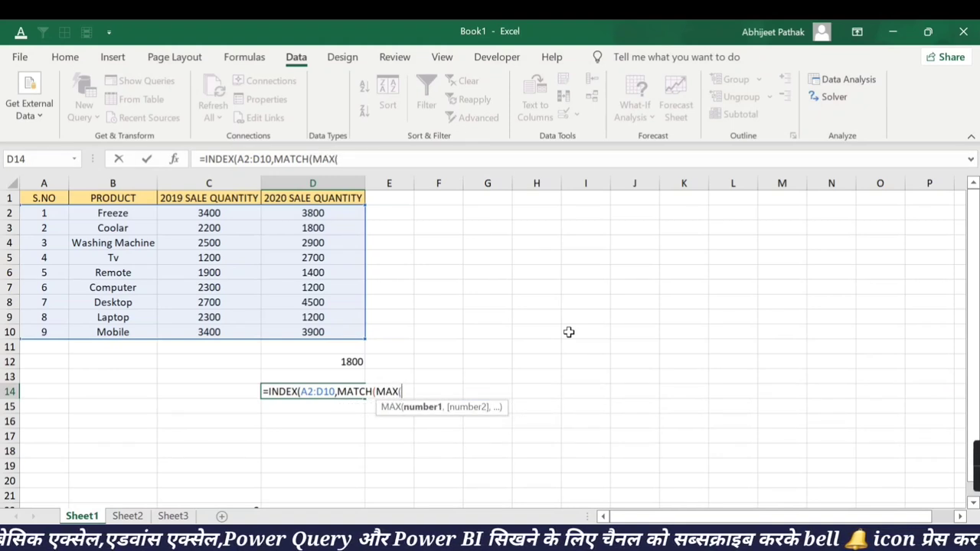
key("Up")
key("ctrl+Up")
key("ctrl+Up")
key("ctrl+Up")
key("Down")
key("ctrl+shift+Down")
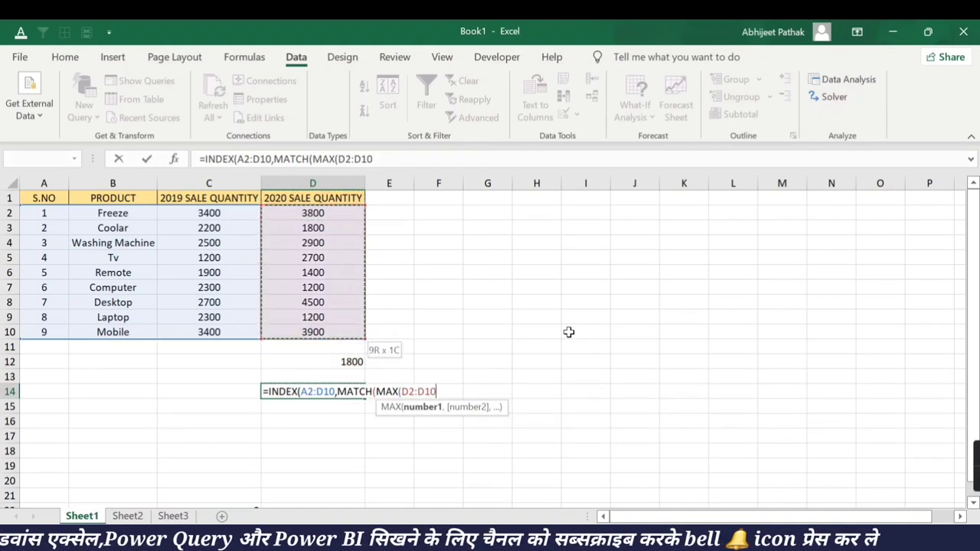
Subtract C2:C10 inside MAX and close it, giving MAX(D2:D10-C2:C10),.
type("-")
key("Left")
key("Left")
key("ctrl+Up")
key("ctrl+Up")
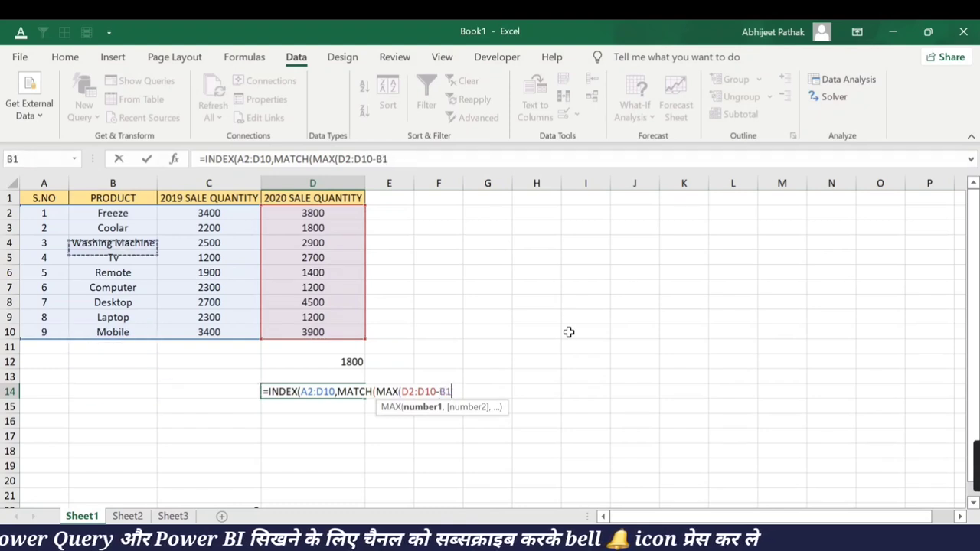
key("Right")
key("Down")
key("ctrl+shift+Down")
type(")")
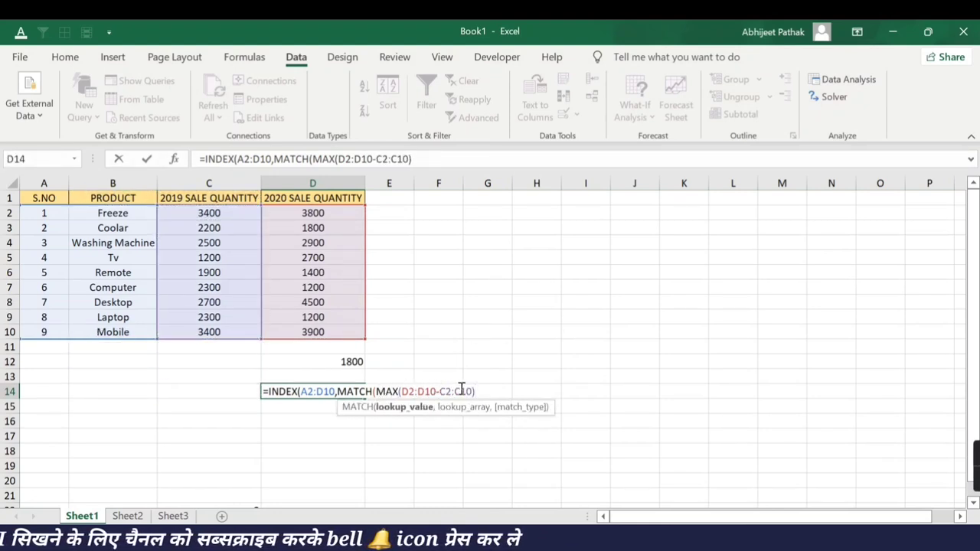
type(",")
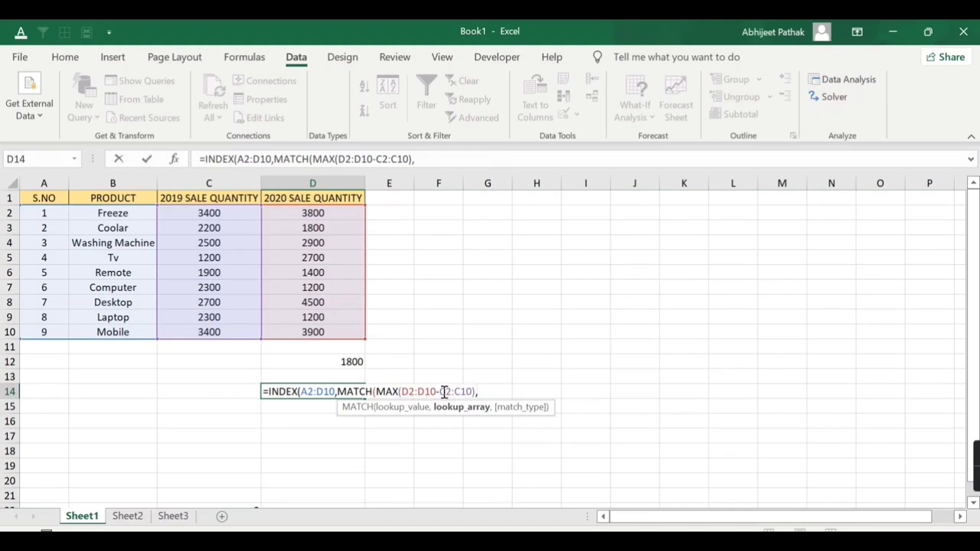
Complete D14 with D2:D10-C2:C10,0),2) and array-enter it, returning Desktop.
key("ctrl+Up")
key("ctrl+Up")
key("ctrl+Up")
key("Down")
key("ctrl+shift+Down")
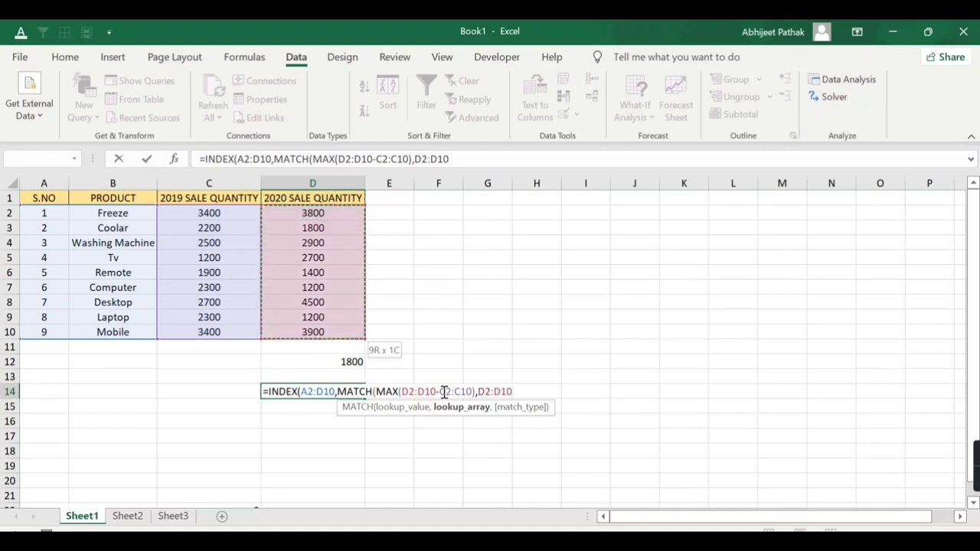
type("-")
key("Left")
key("ctrl+Up")
key("ctrl+Up")
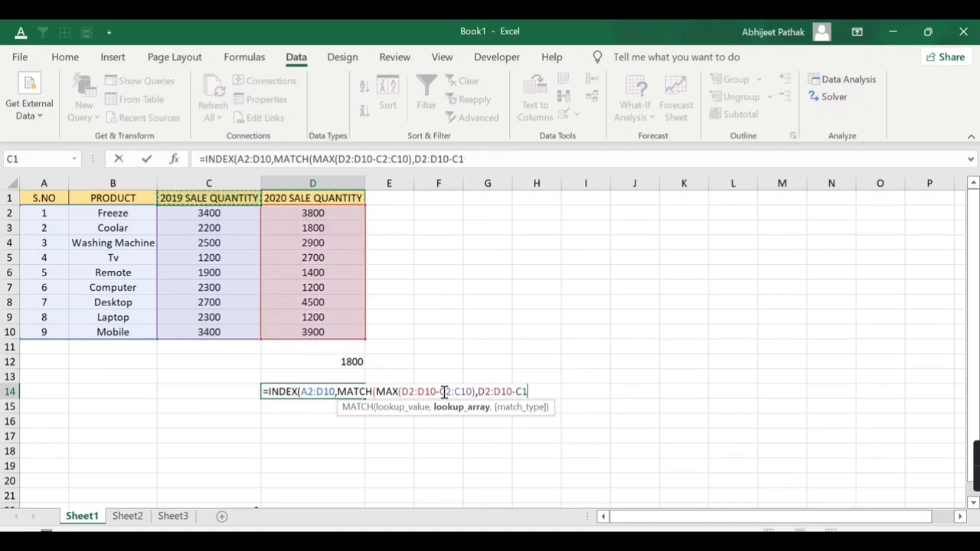
key("Down")
key("ctrl+shift+Down")
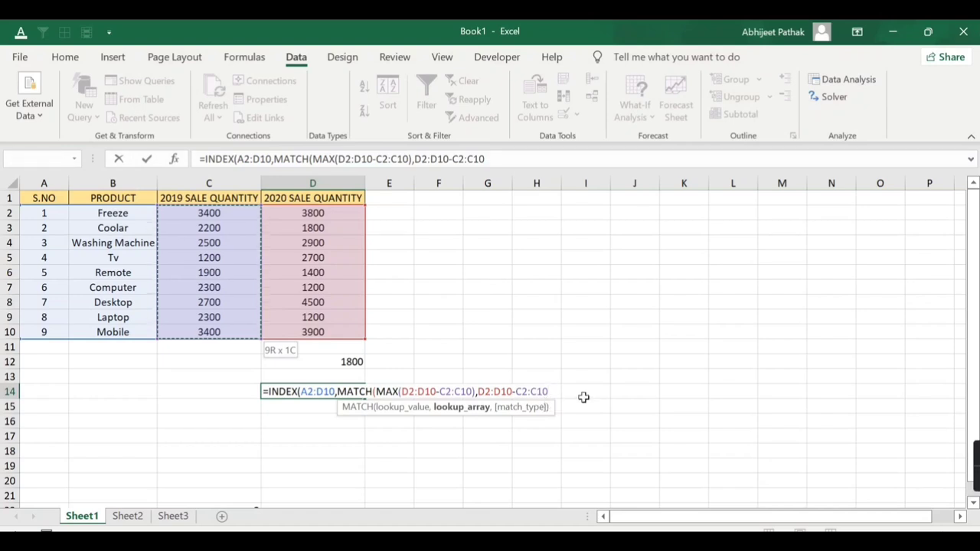
type(",")
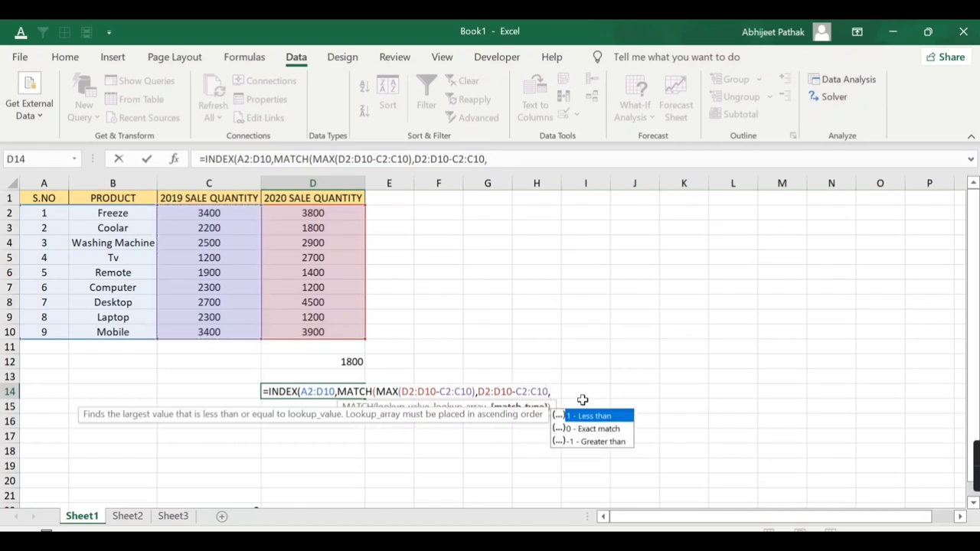
type("0),")
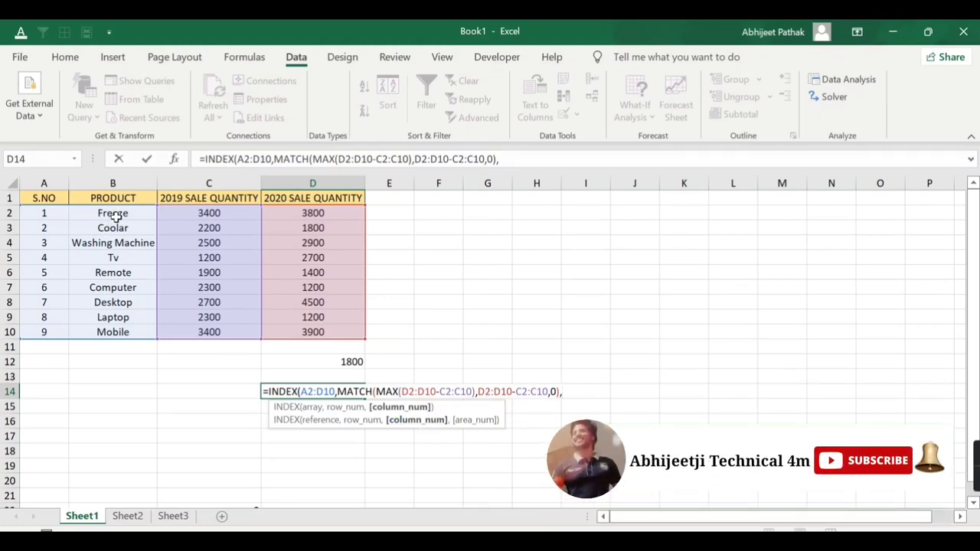
type("2)")
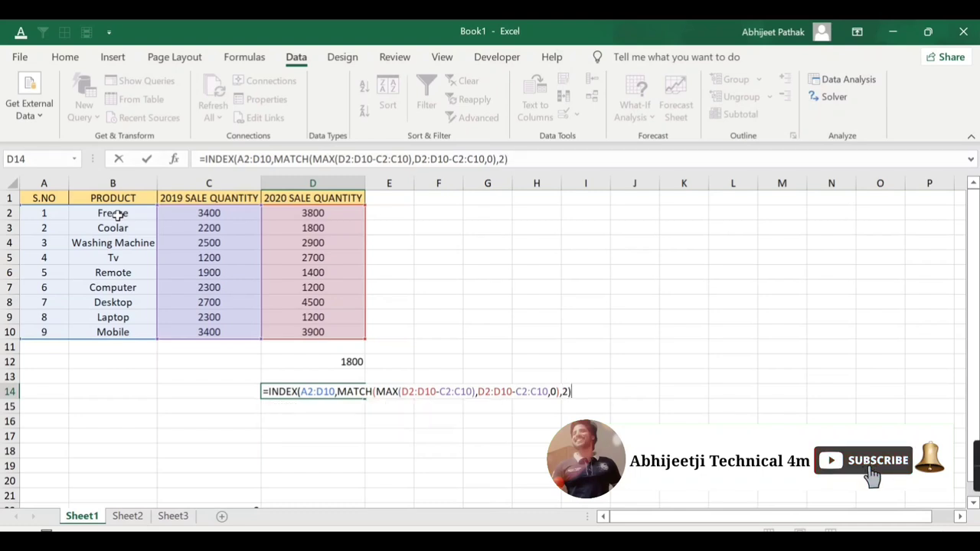
key("ctrl+shift+Return")
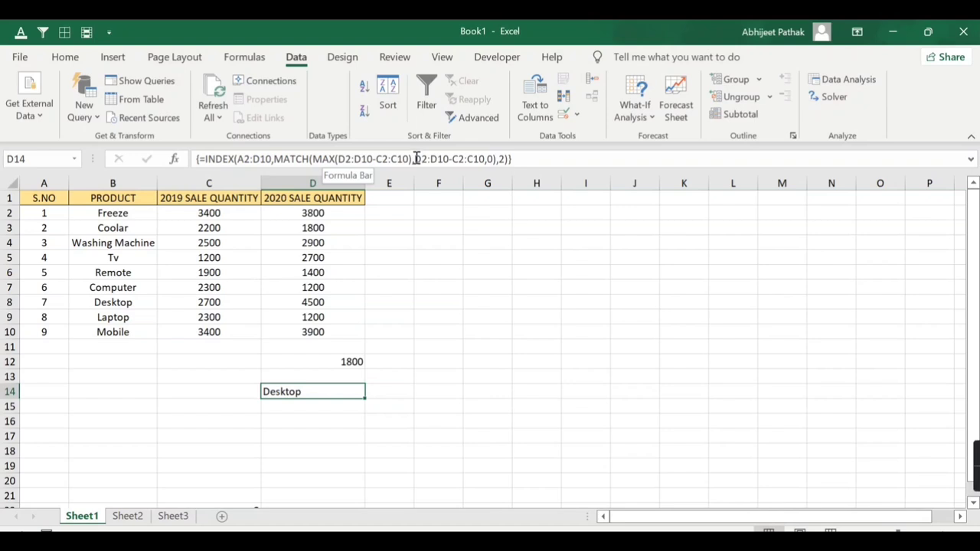
left_click_drag(414, 158, 487, 158)
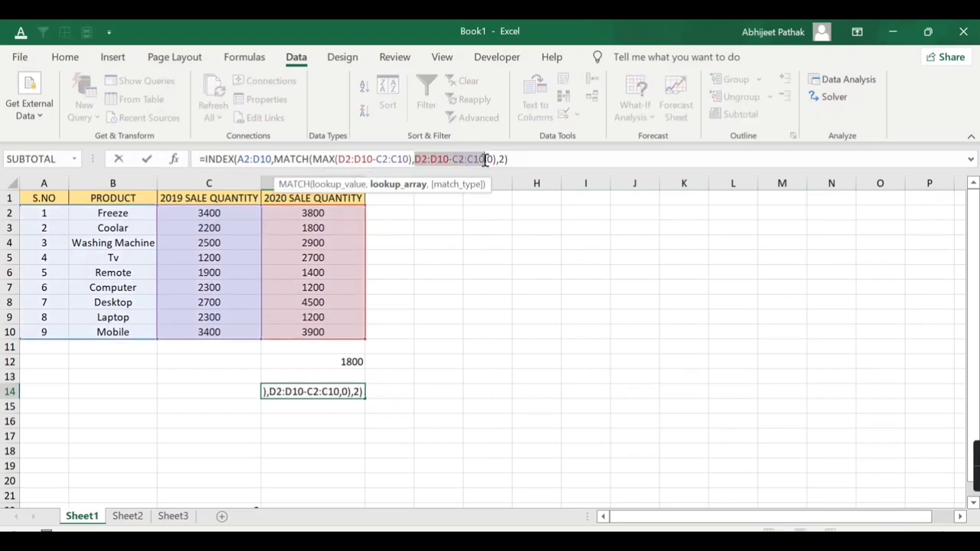
key("F9")
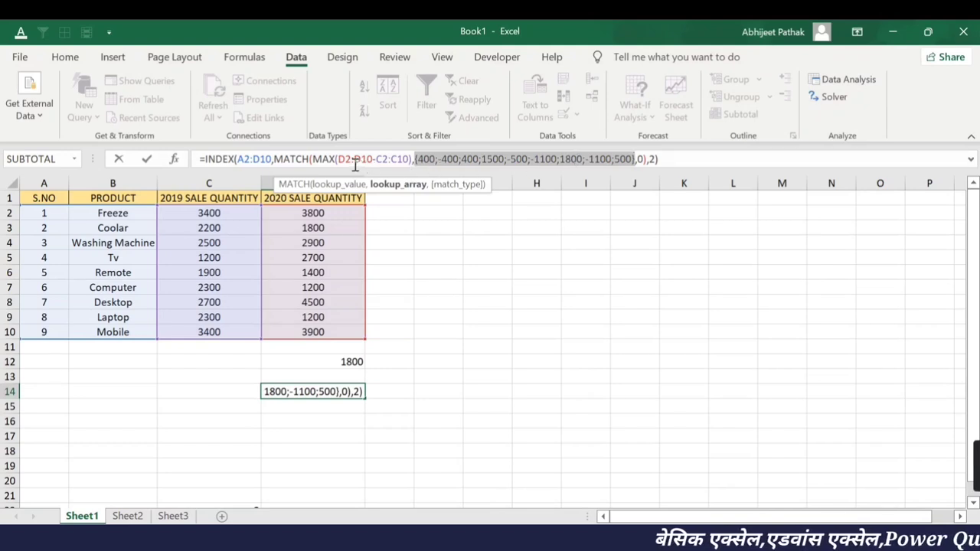
key("Escape")
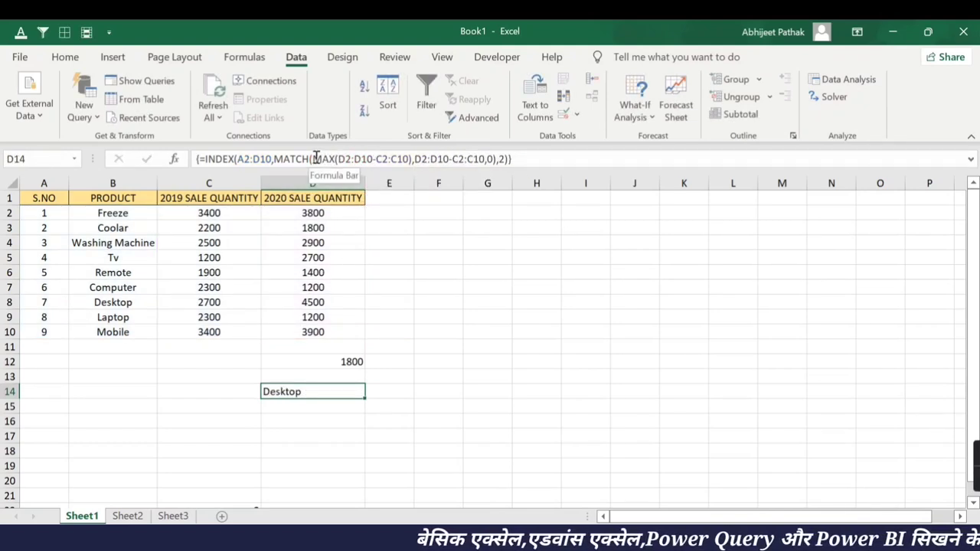
left_click_drag(313, 159, 414, 161)
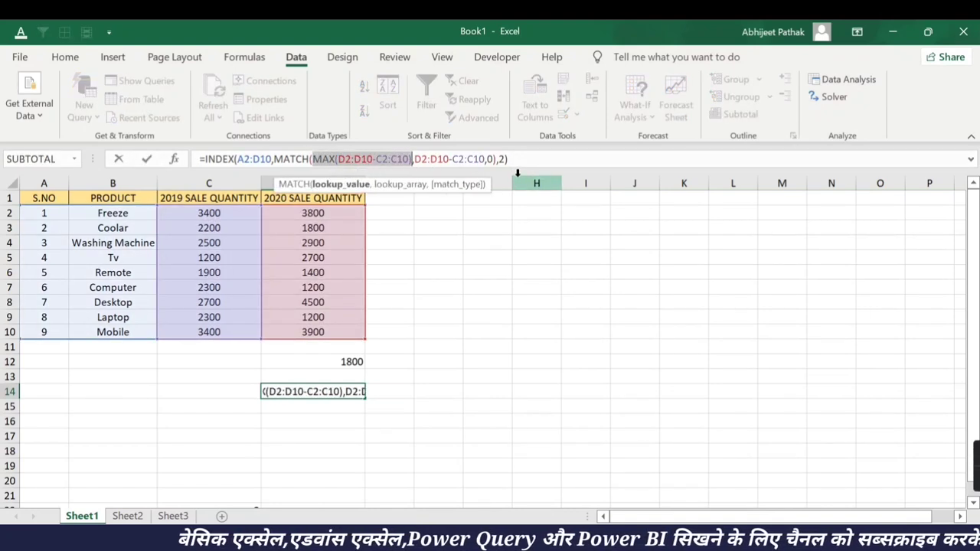
key("F9")
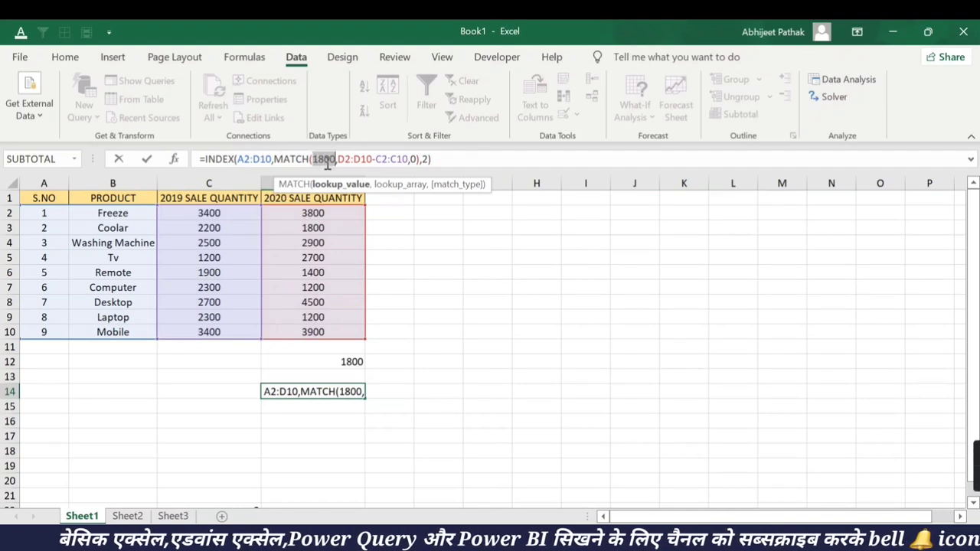
left_click(339, 159)
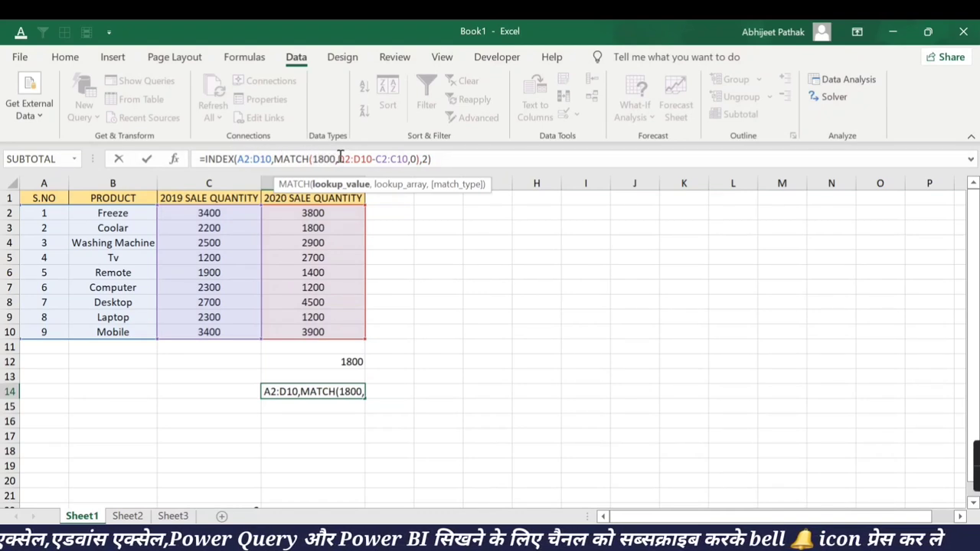
left_click_drag(339, 159, 410, 159)
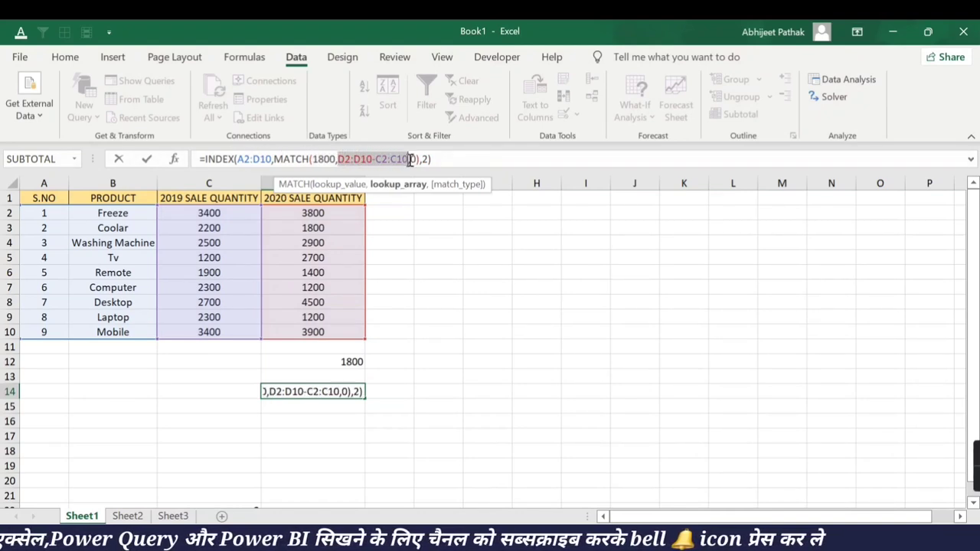
key("F9")
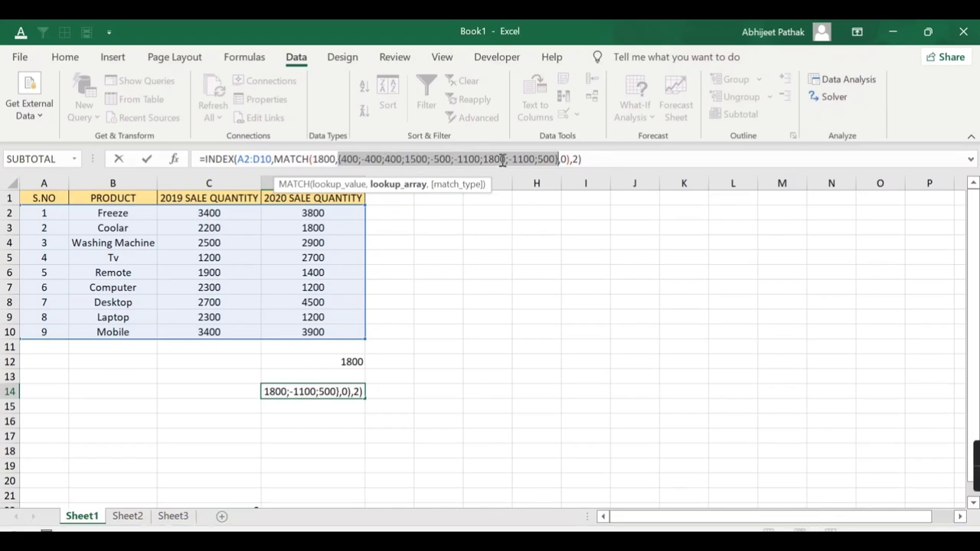
key("Escape")
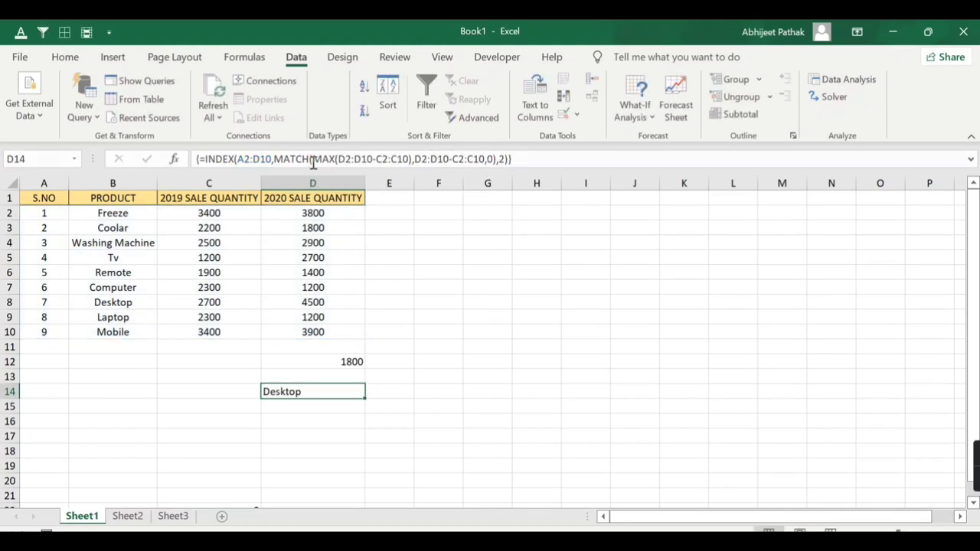
Fix the missing closing parenthesis in D14's formula.
left_click_drag(275, 158, 491, 158)
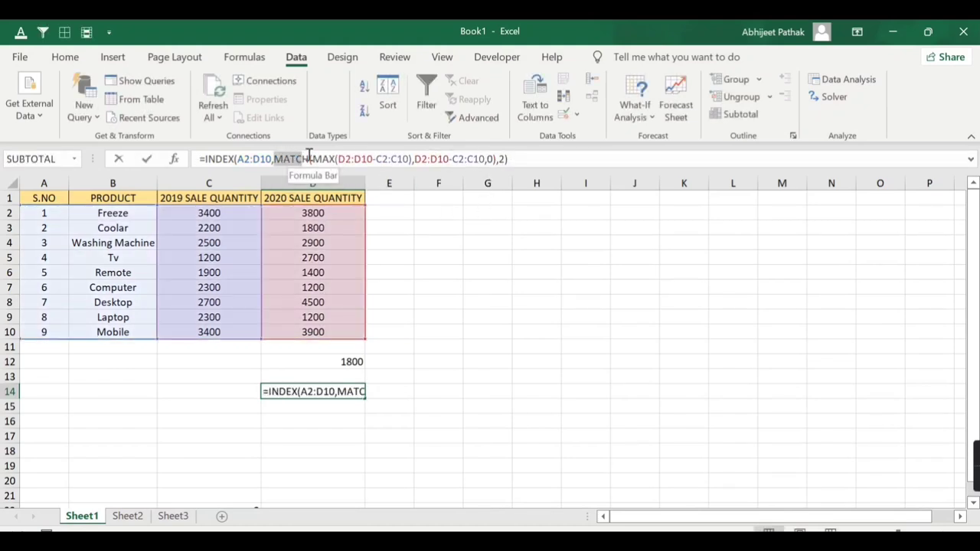
left_click(494, 159)
type(")")
key("ctrl+shift+Return")
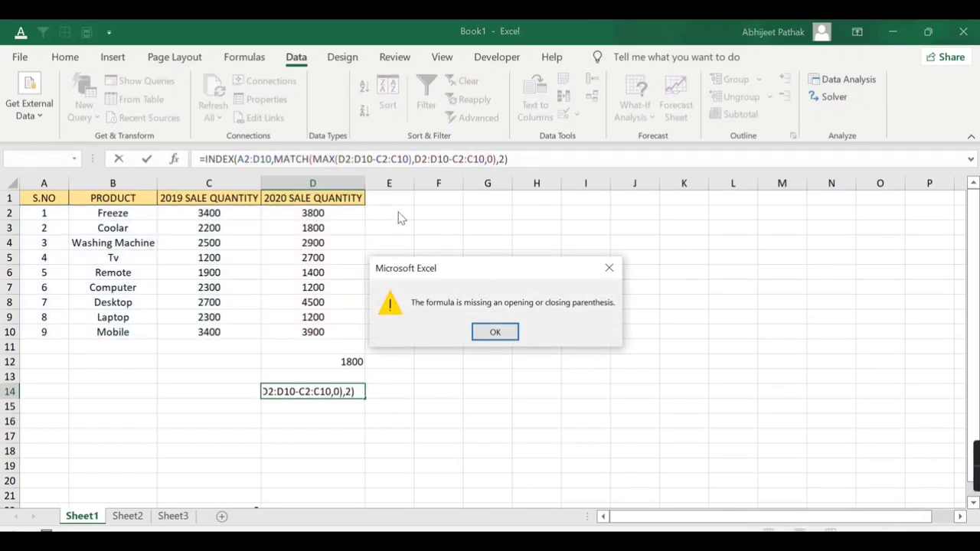
key("Return")
key("Left")
key("Left")
key("Left")
type(")")
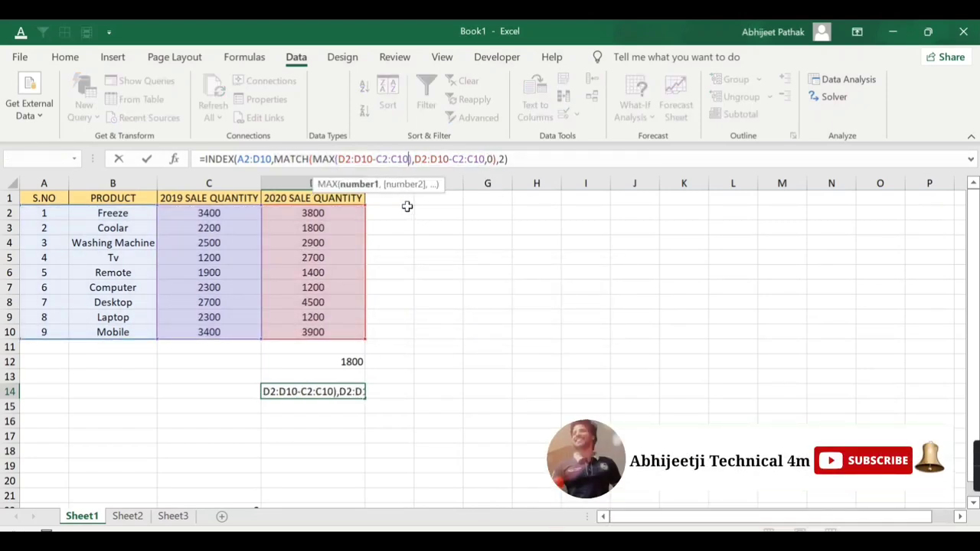
Evaluate the MATCH part to 7 with F9 and array-enter =INDEX(A2:D10,7,2).
key("Left")
key("Left")
key("Left")
key("Left")
key("Left")
key("Left")
key("shift+Right")
key("shift+Right")
key("shift+Right")
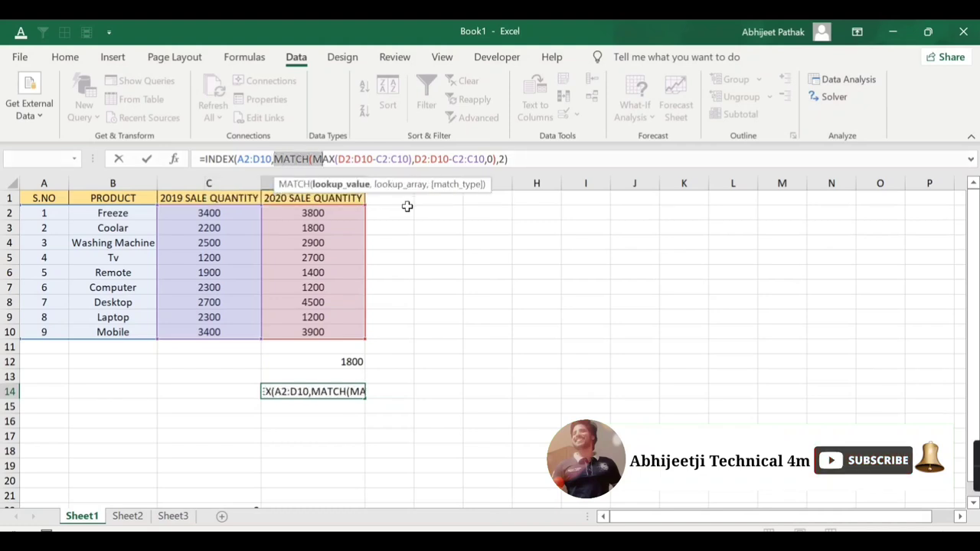
key("shift+Right")
key("shift+Right")
key("shift+Right")
key("shift+Right")
key("shift+Right")
key("shift+Right")
key("shift+Right")
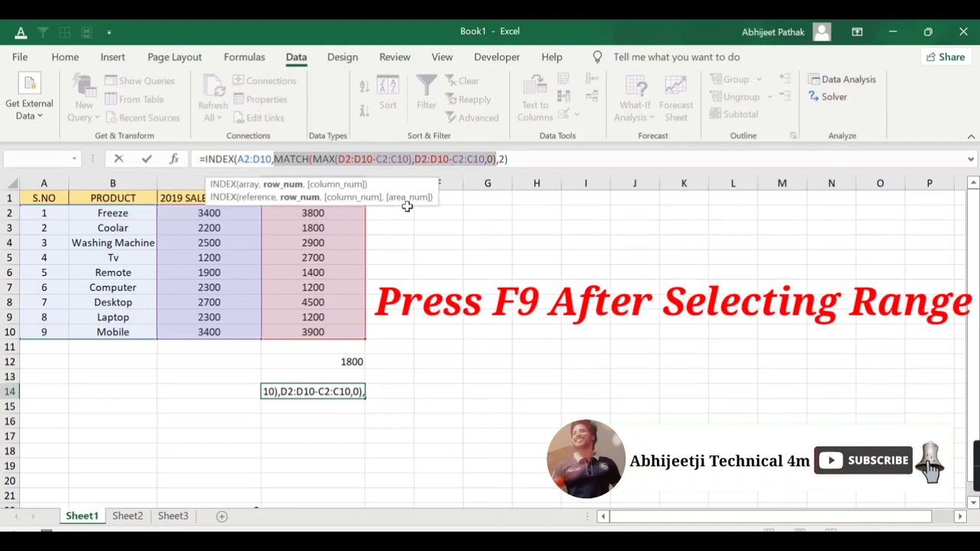
key("F9")
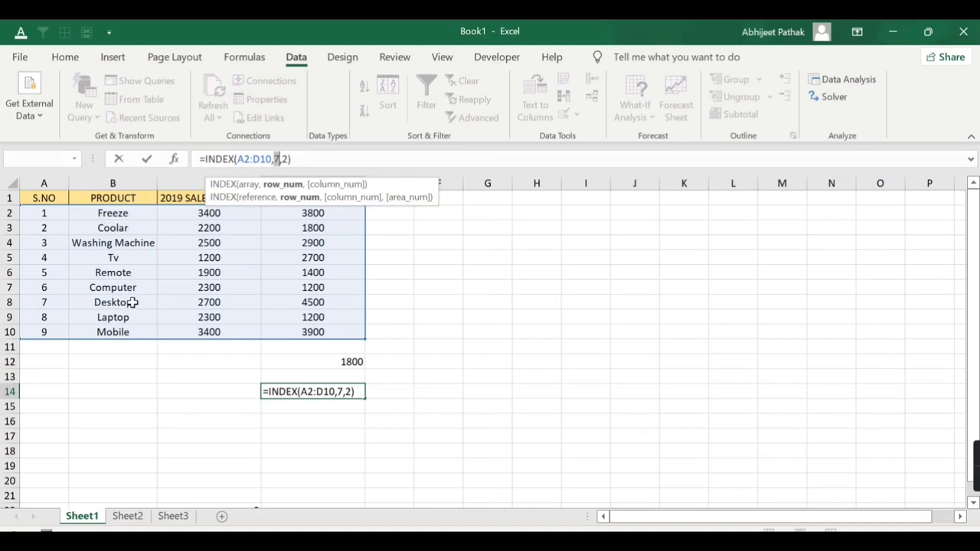
key("ctrl+shift+Return")
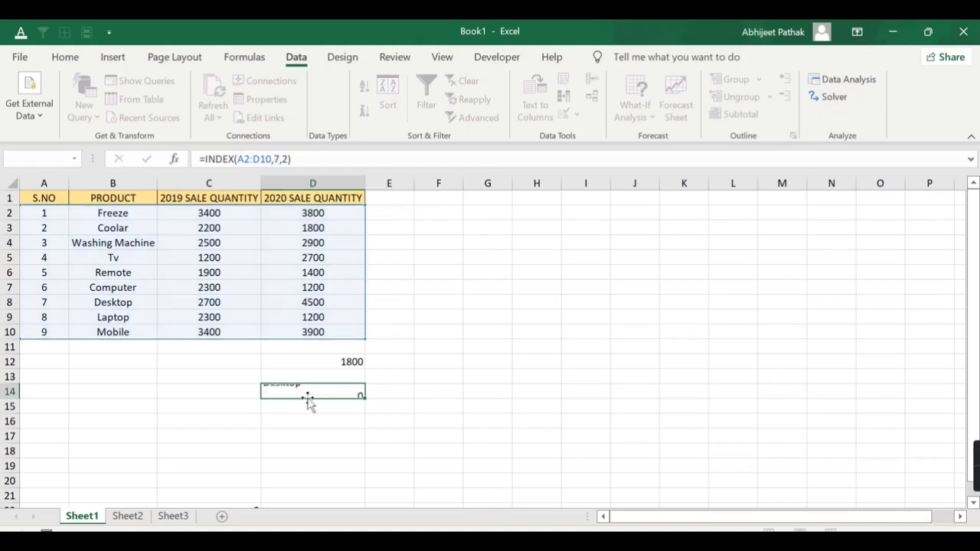